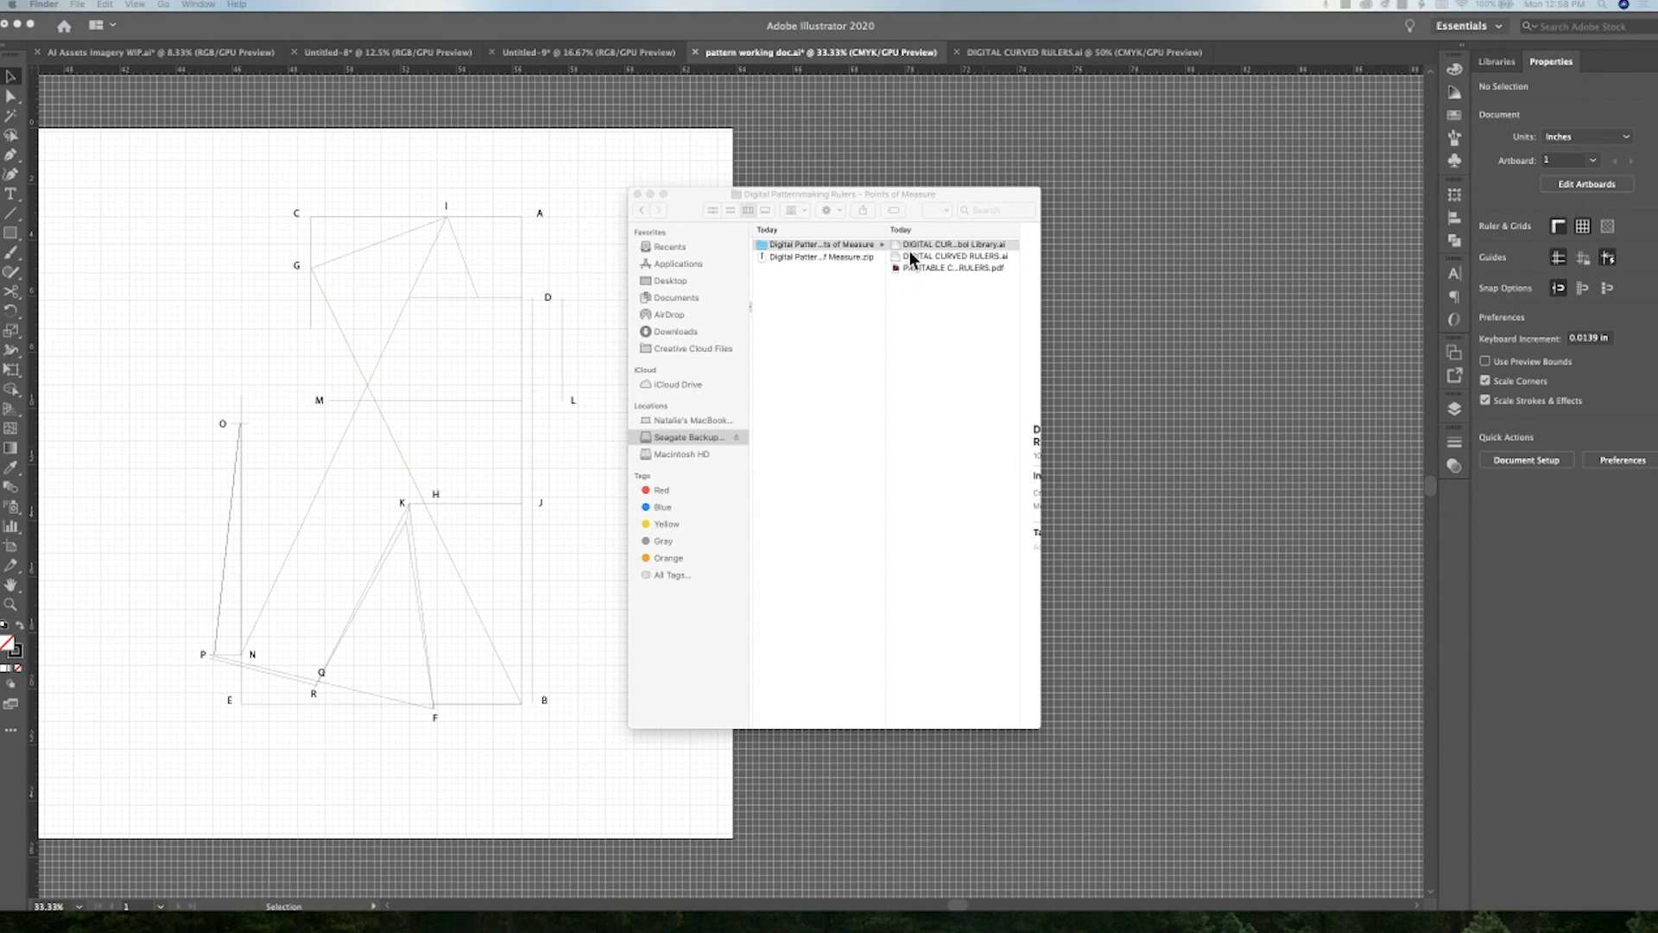
# Preview the printable curved rulers PDF full size, including its French curve page
pyautogui.hscroll(2, 932, 256)
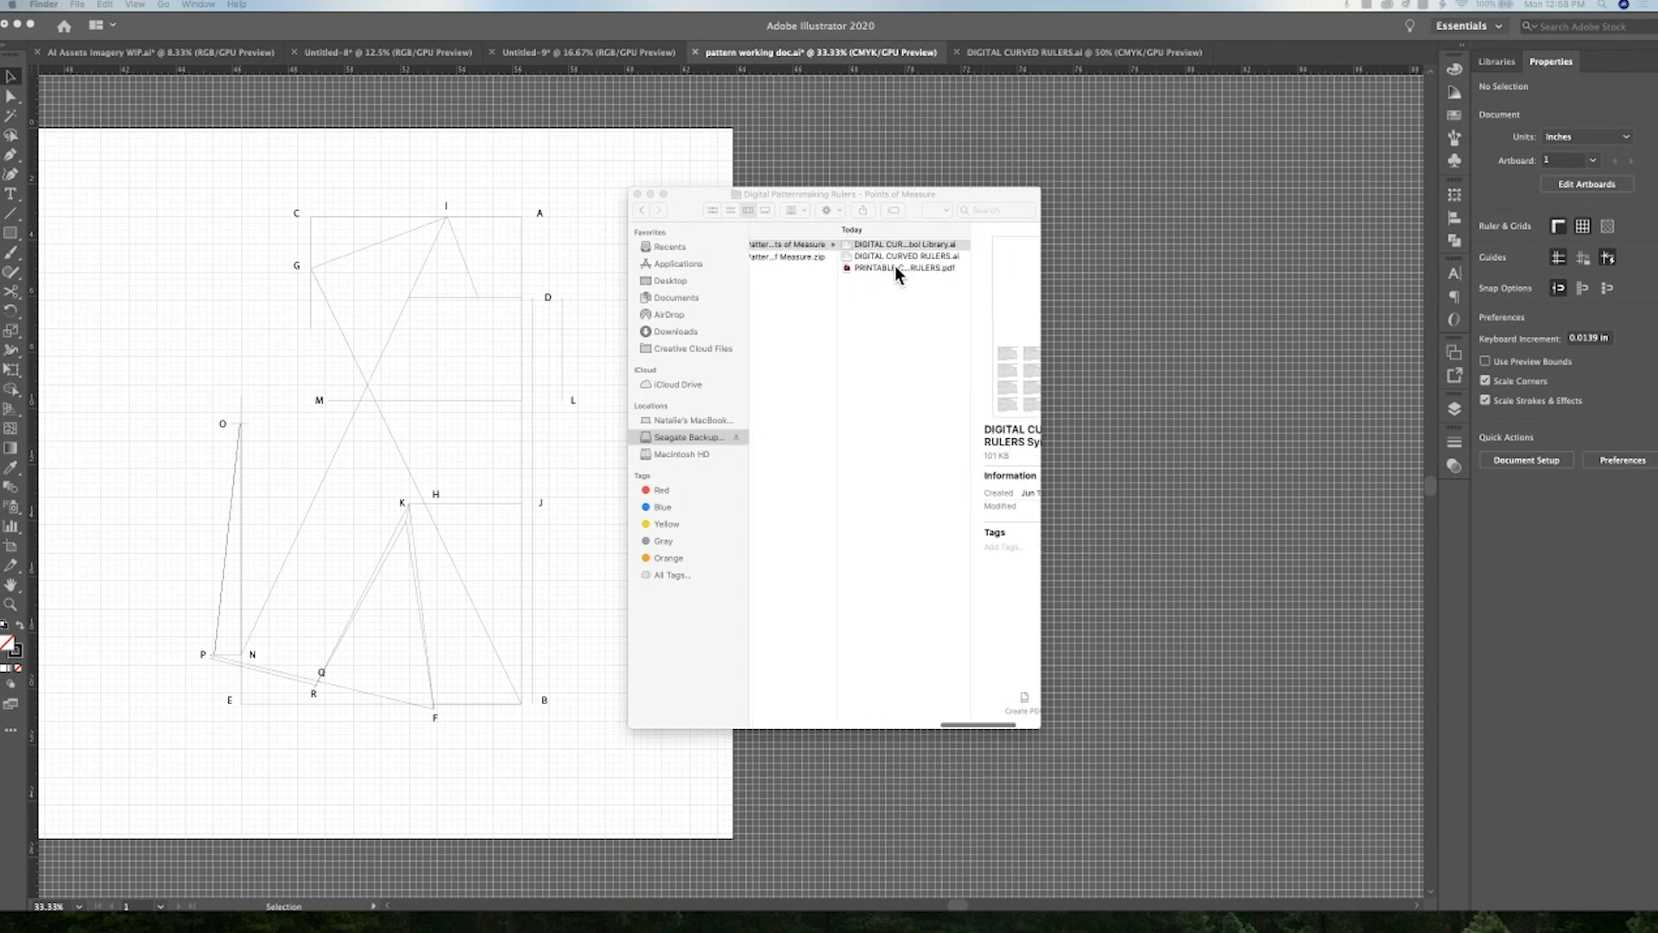
pyautogui.click(895, 266)
pyautogui.click(879, 267)
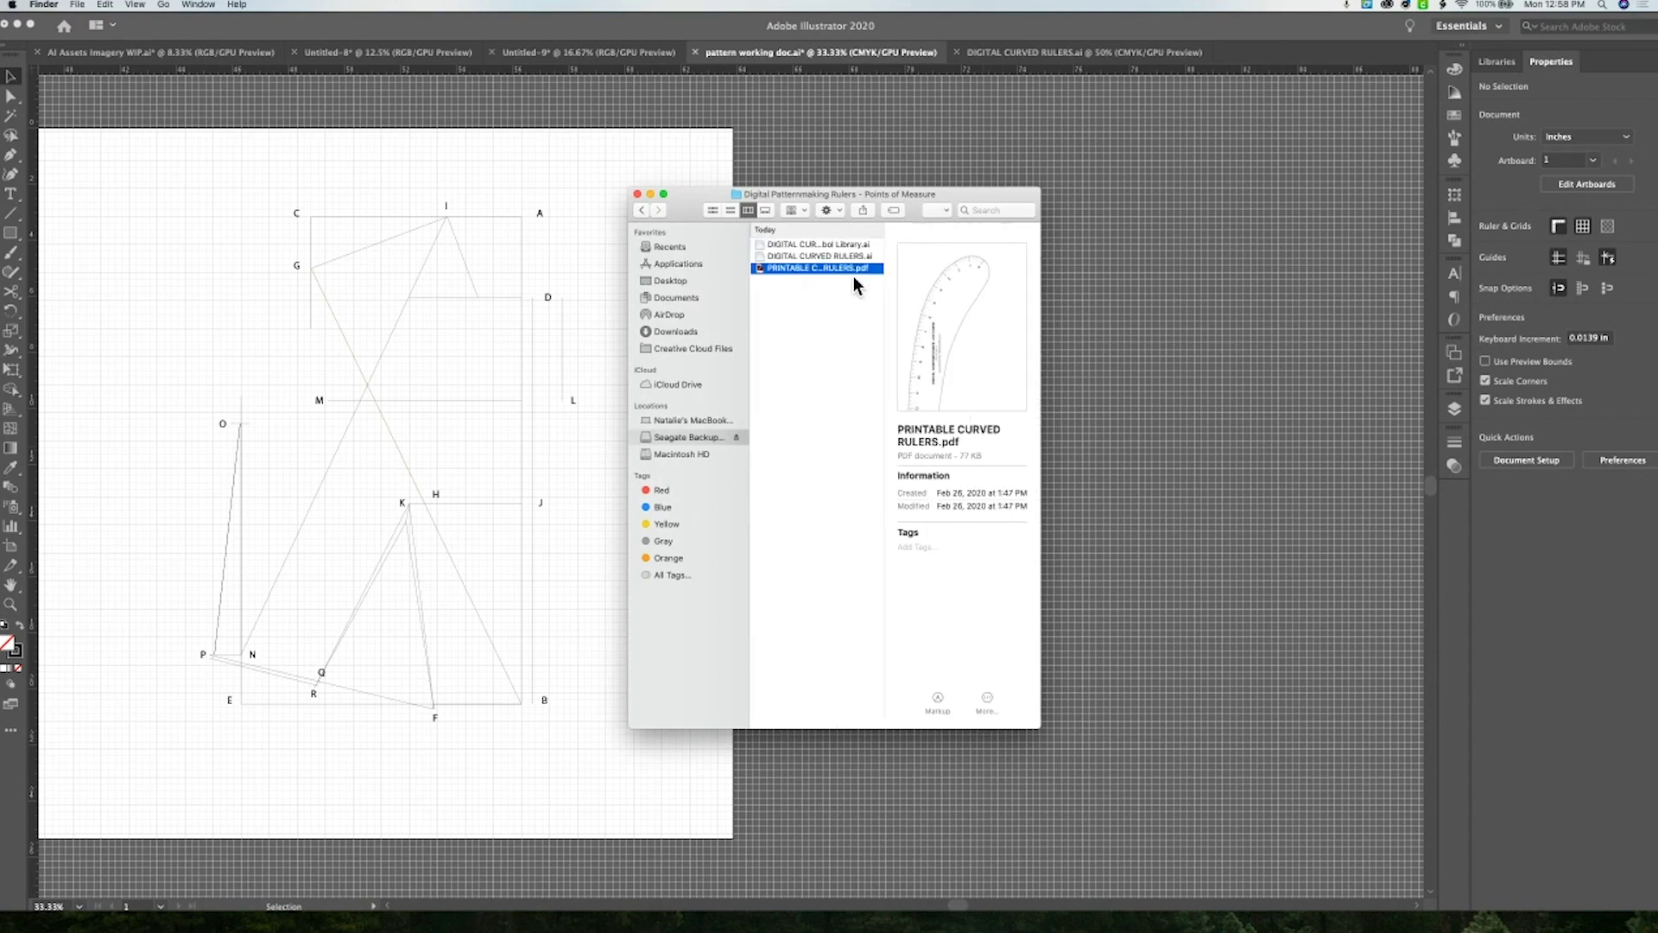
pyautogui.press('space')
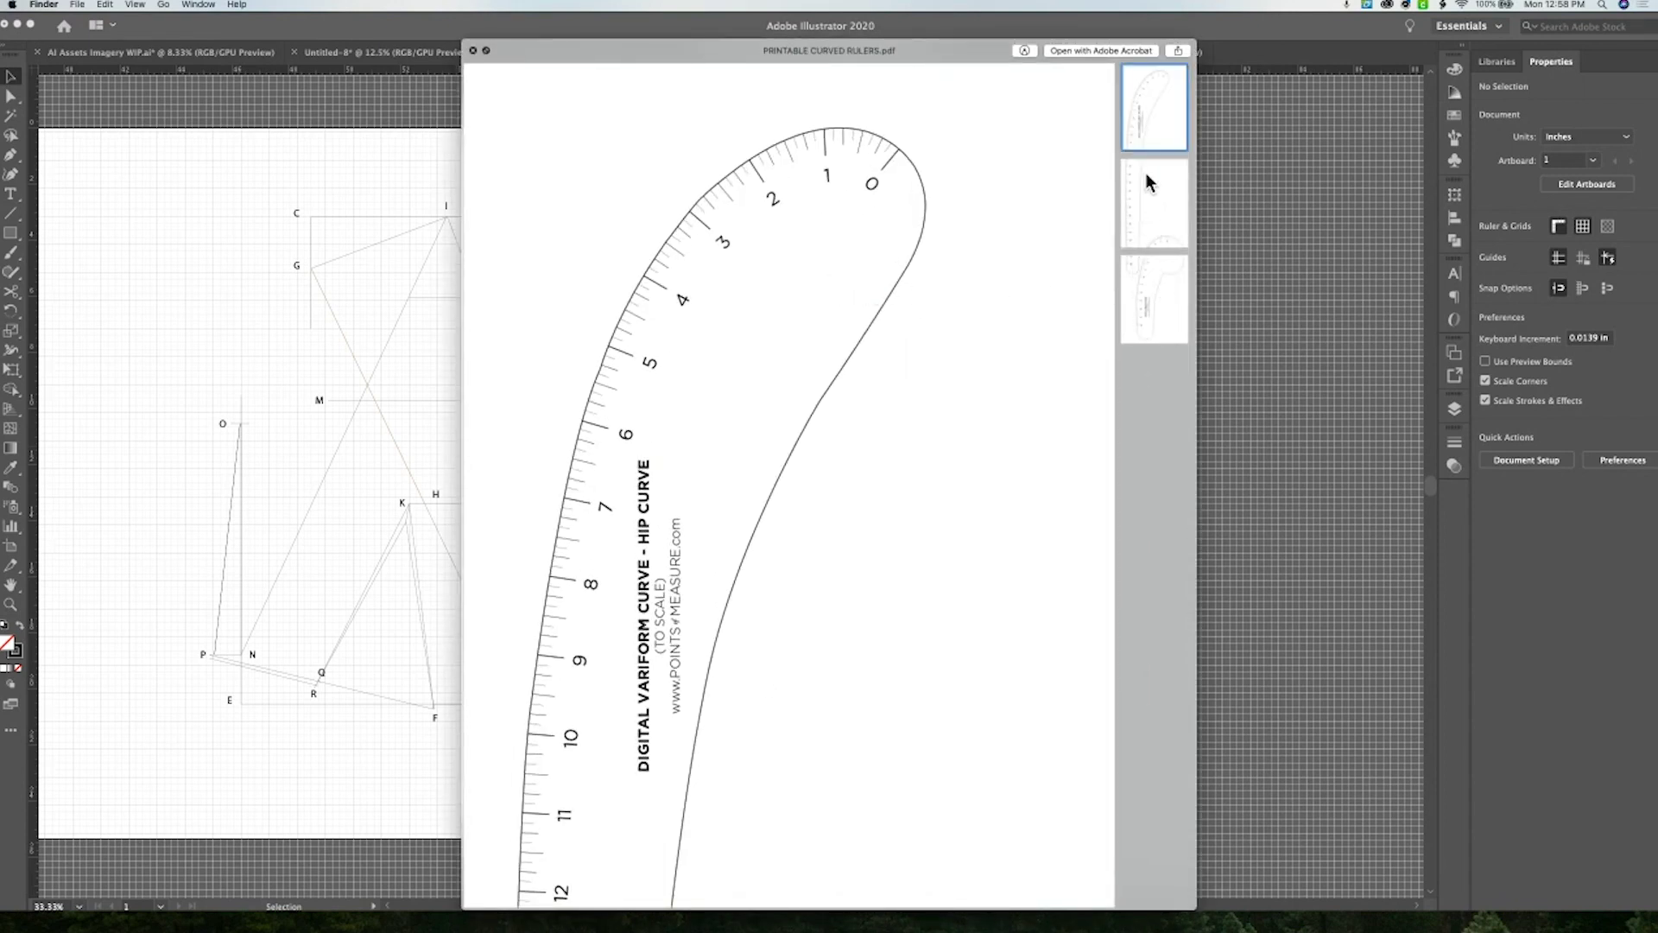
pyautogui.click(1145, 177)
pyautogui.click(1164, 280)
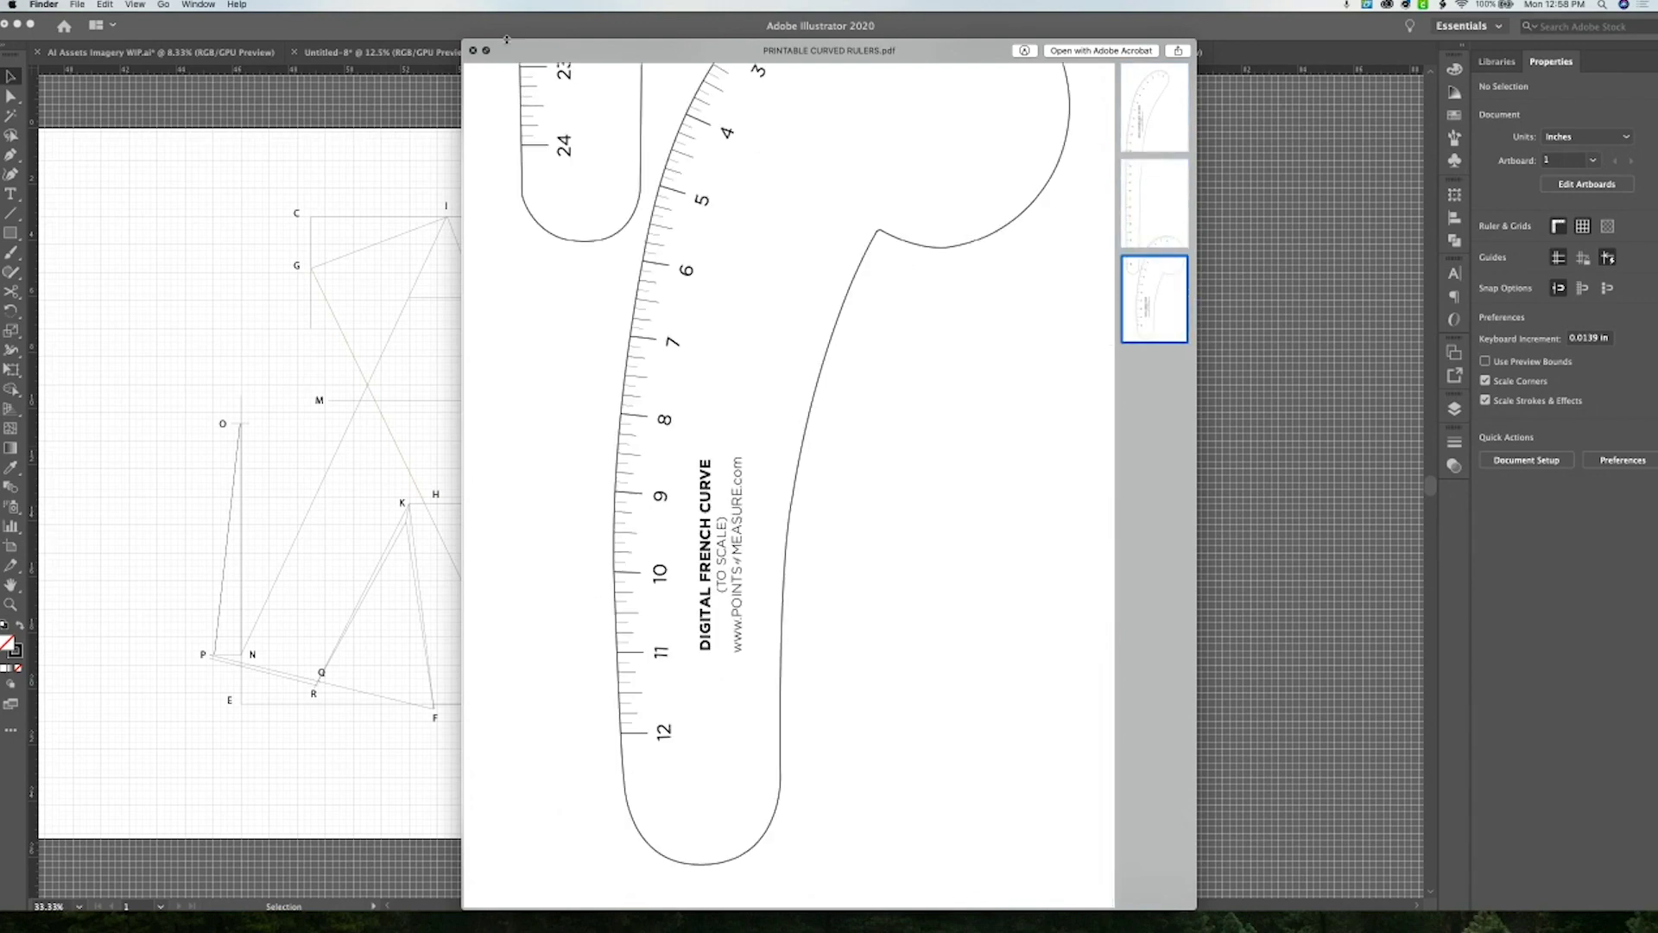
pyautogui.click(473, 51)
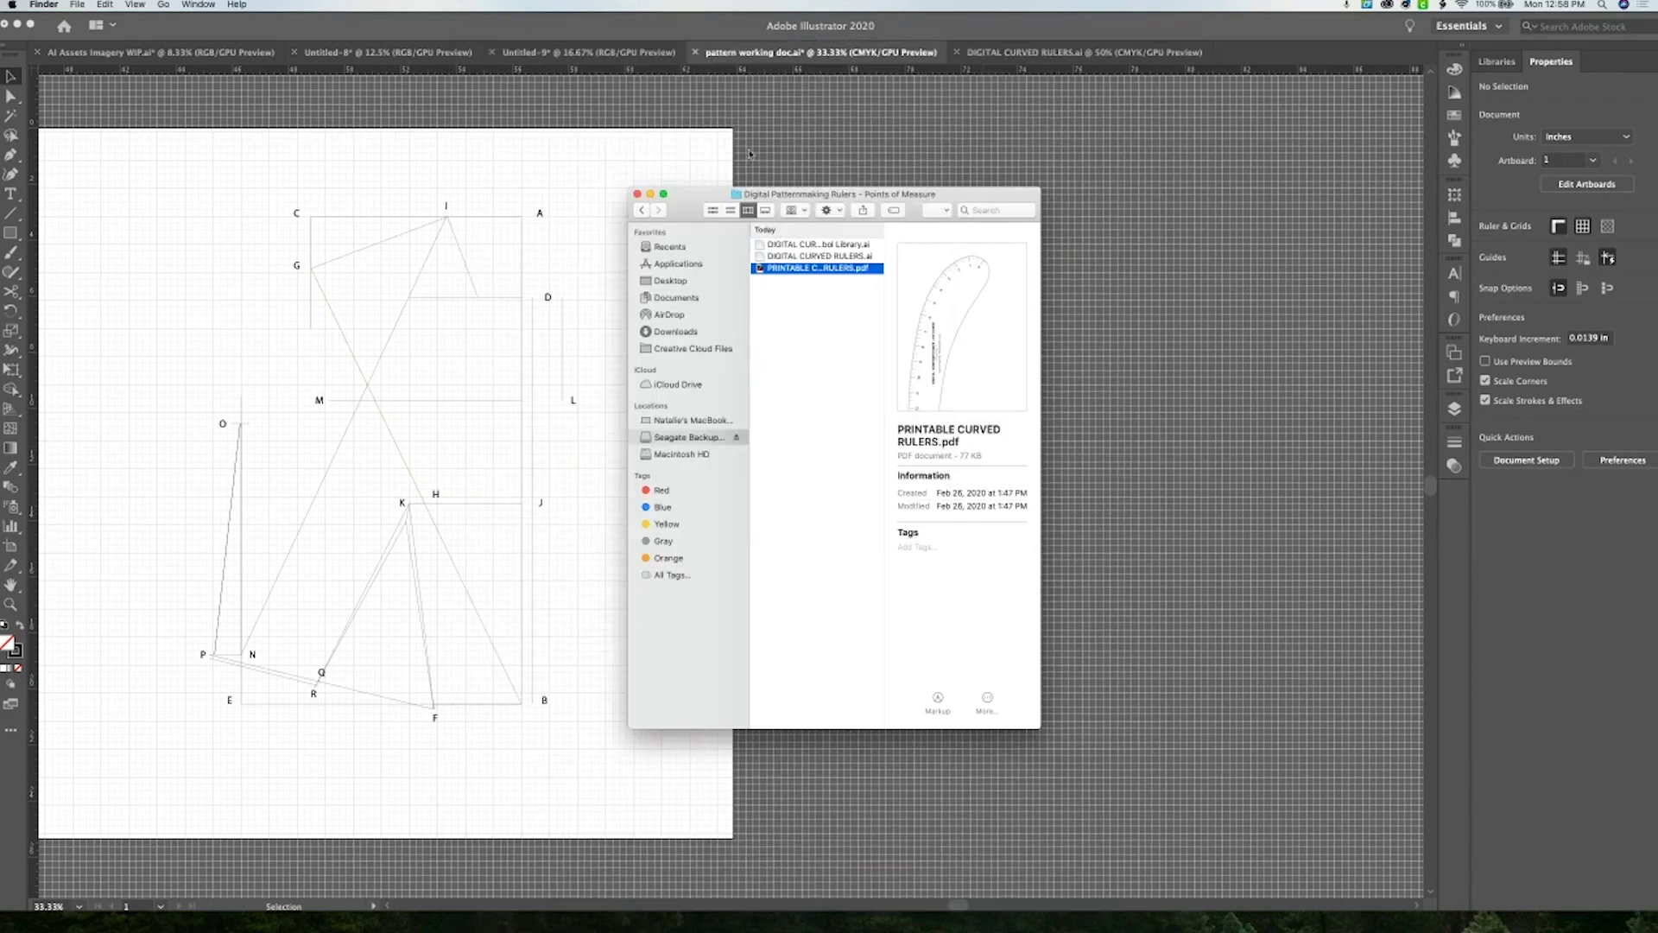
# Open DIGITAL CURVED RULERS.ai in Illustrator
pyautogui.click(830, 256)
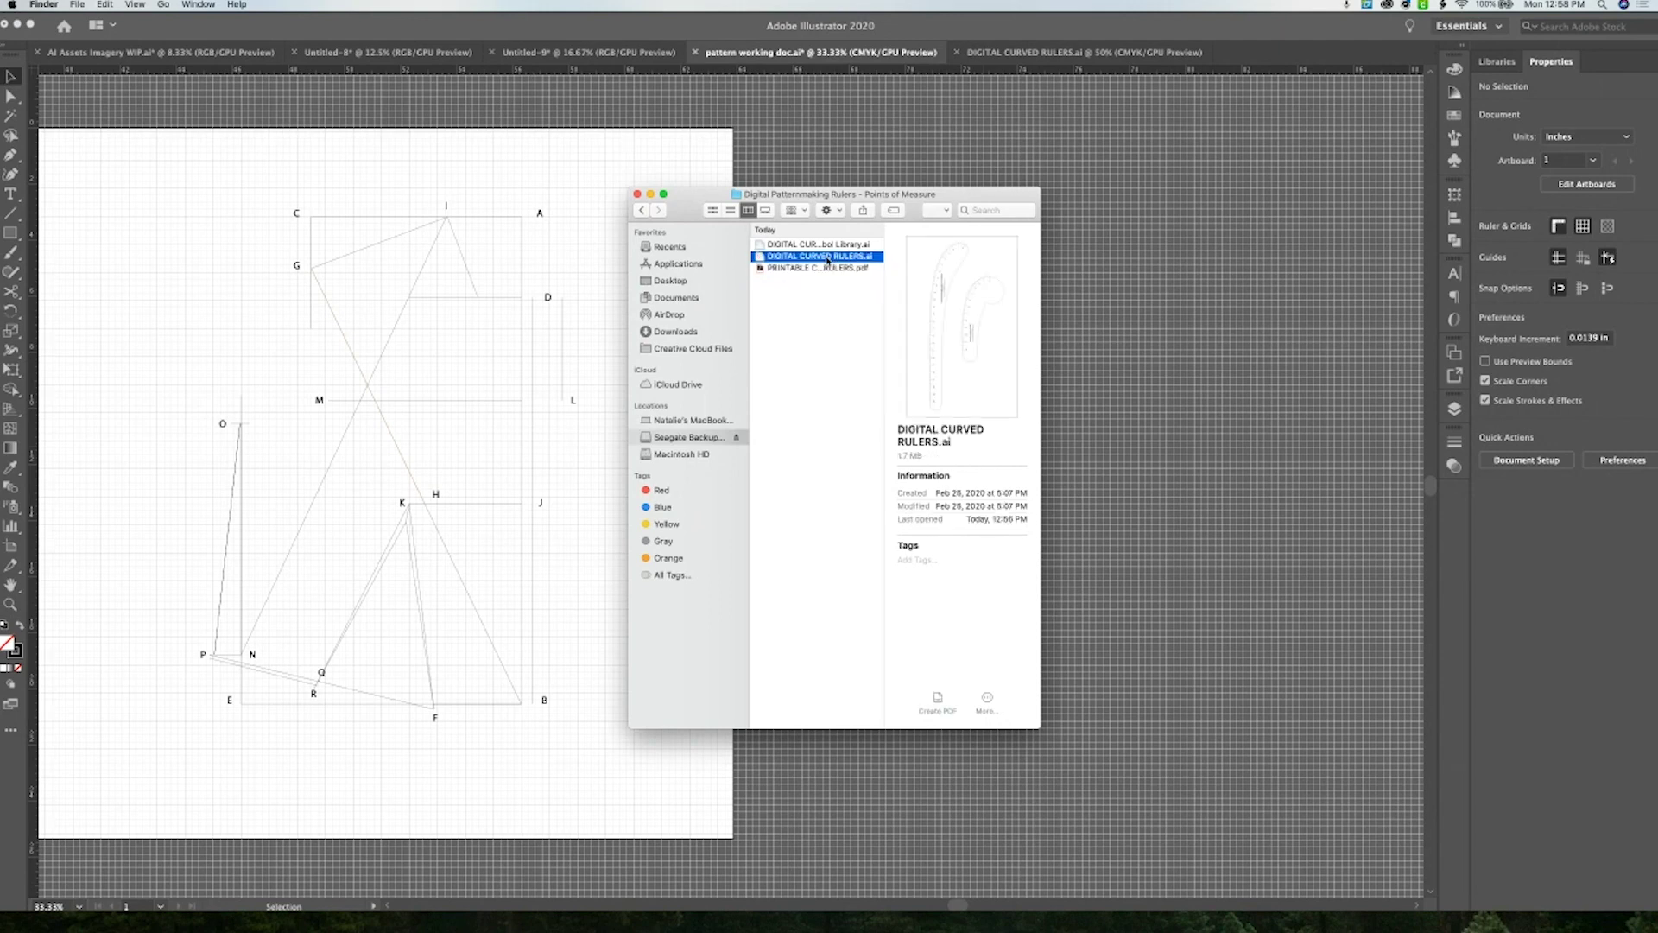
pyautogui.doubleClick(827, 257)
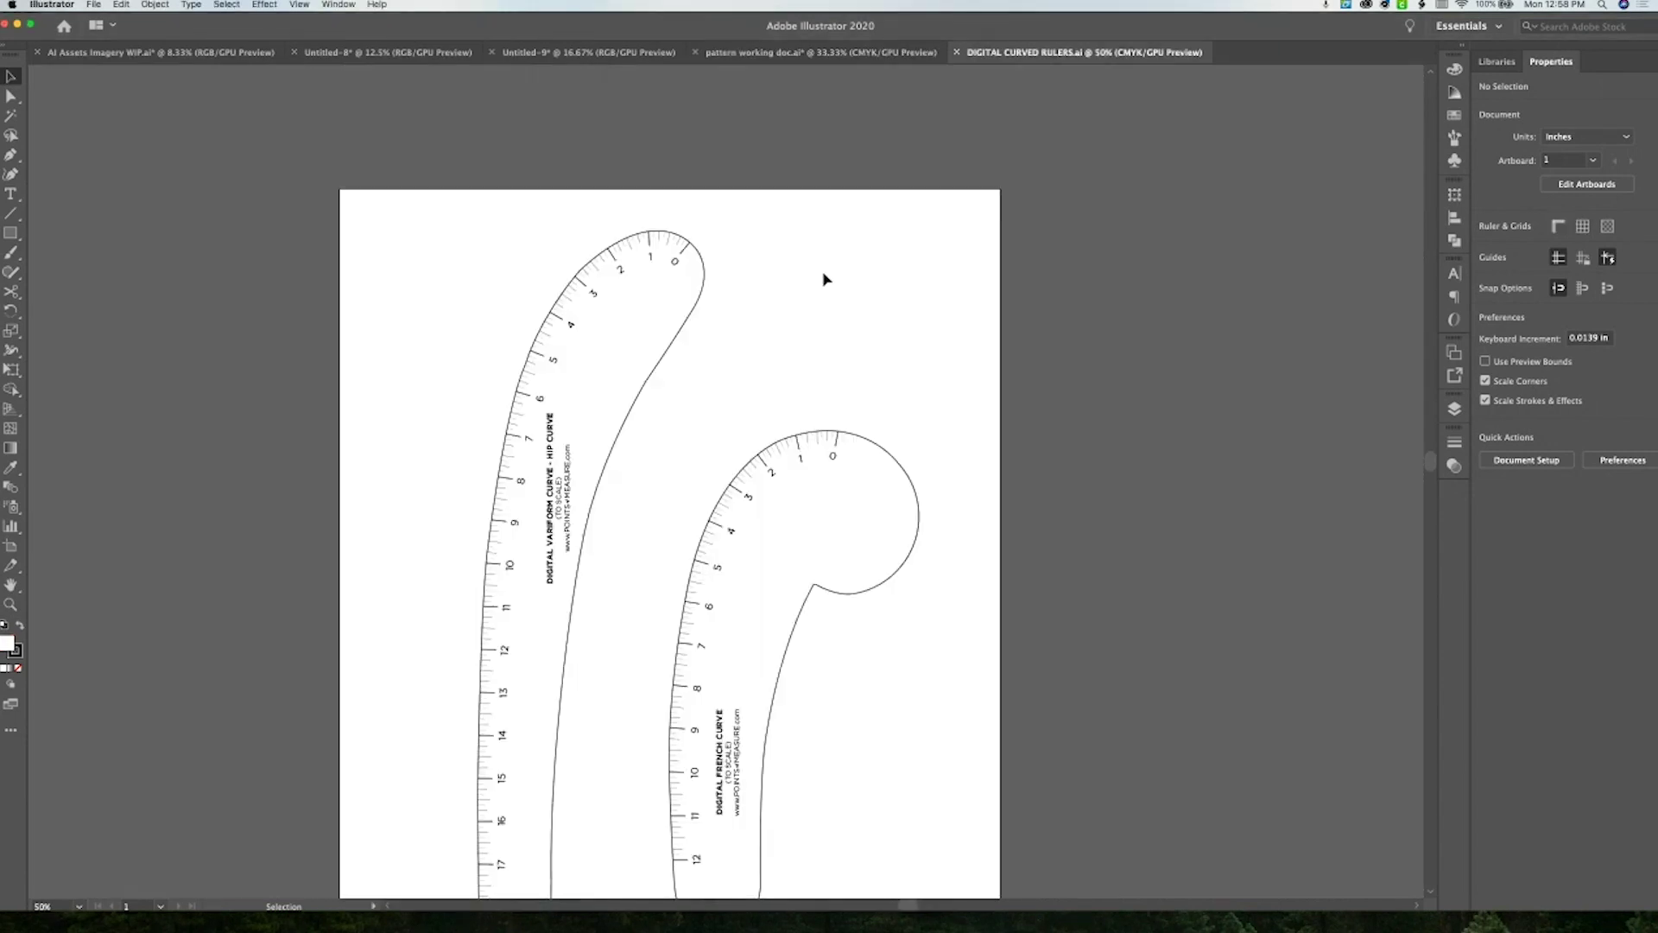
pyautogui.scroll(-2, 824, 278)
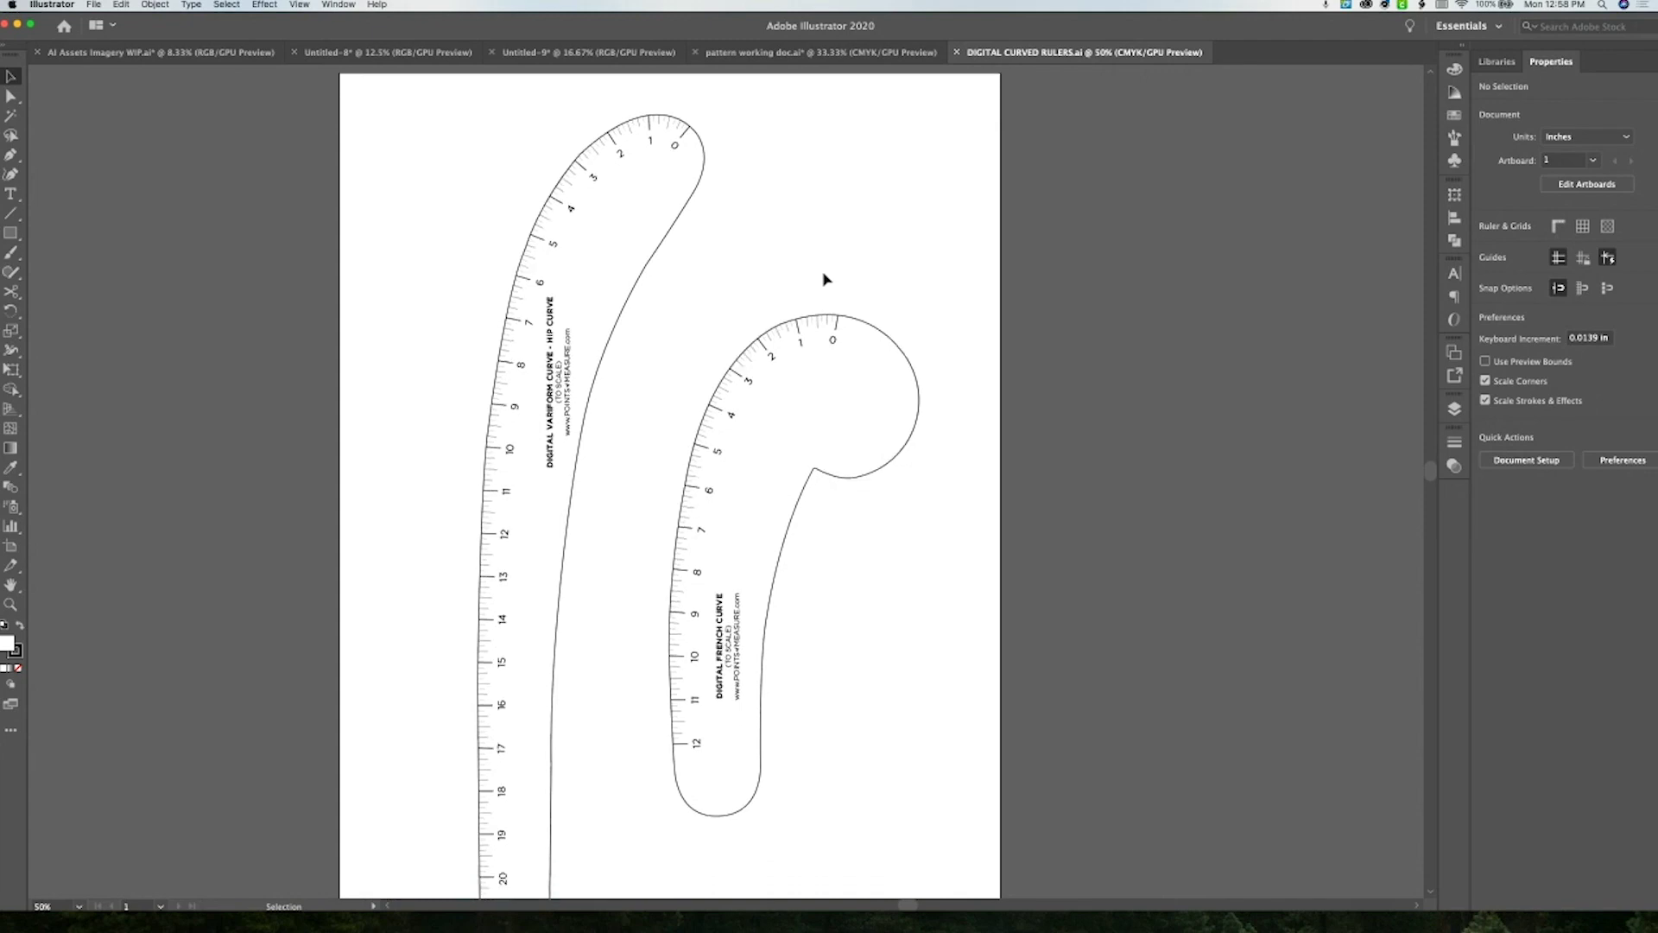
# Check the DIGITAL CURVED RULERS Symbol Library file in Finder, then return to the pattern working doc
pyautogui.press('super+Tab')
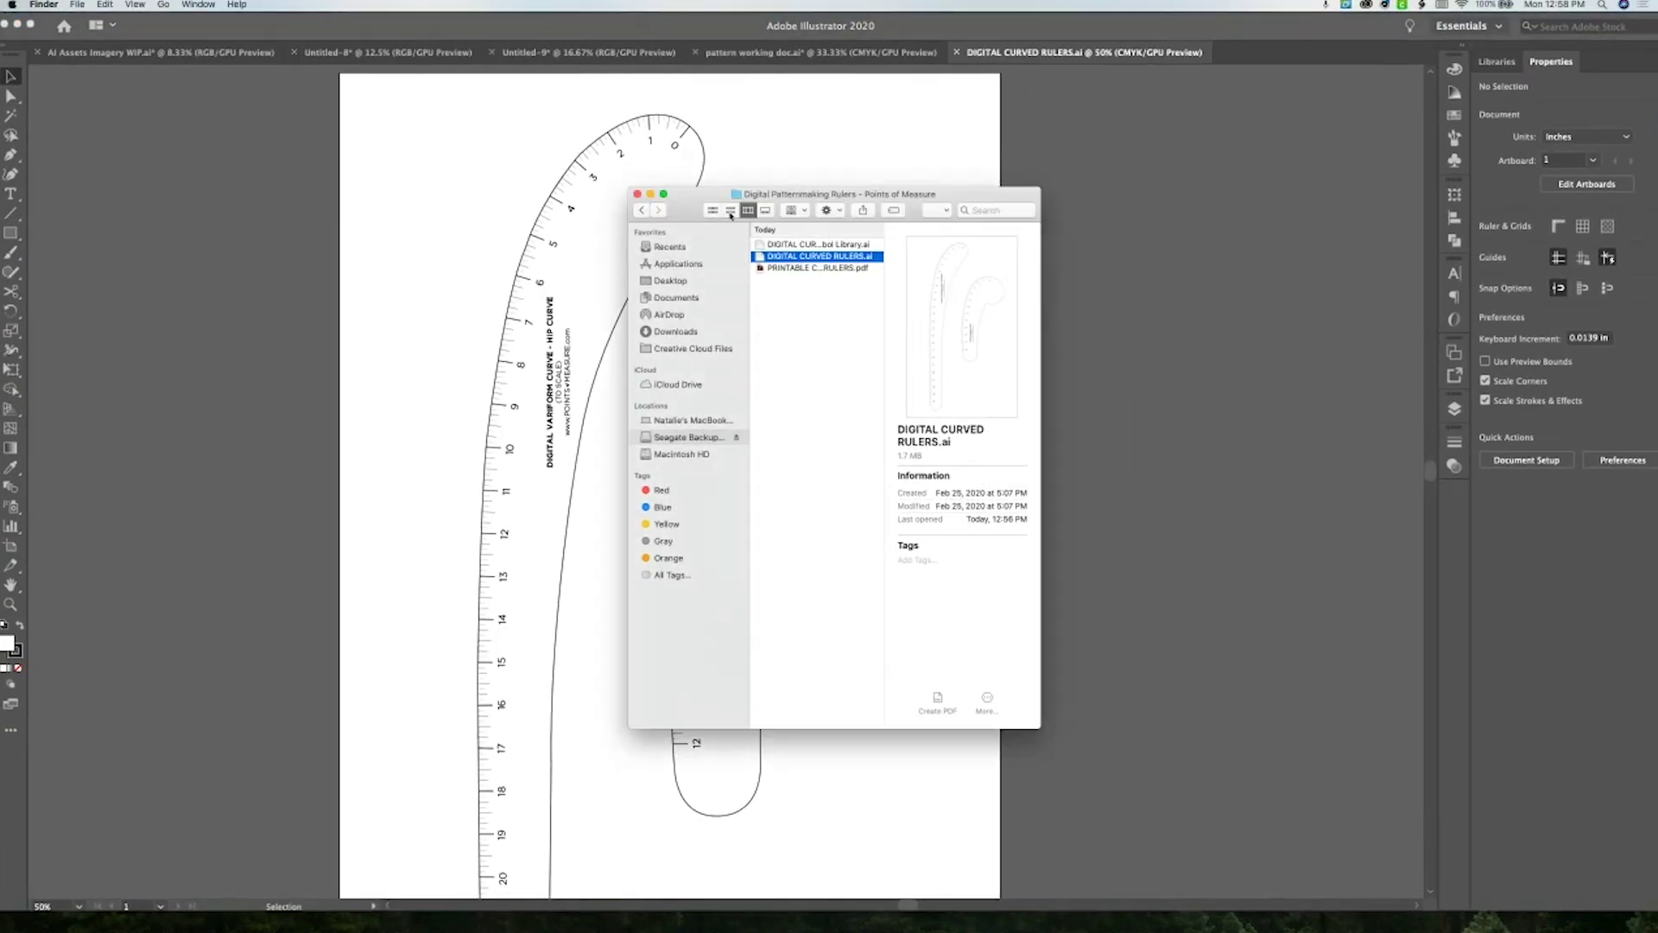
pyautogui.click(827, 245)
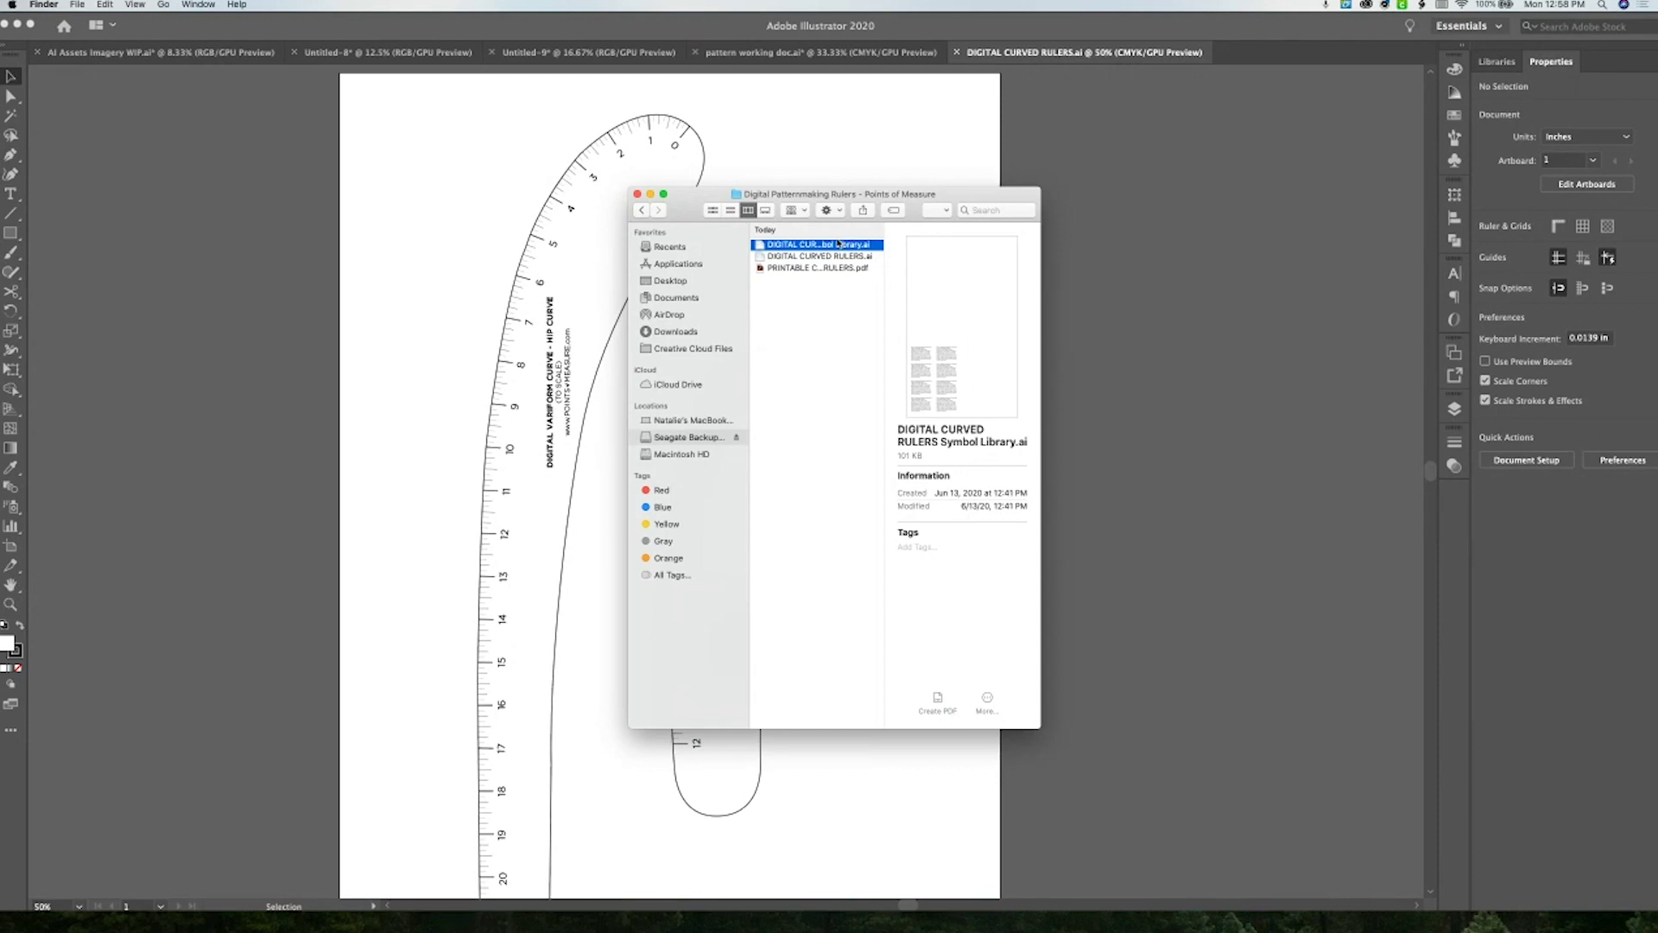
pyautogui.click(825, 136)
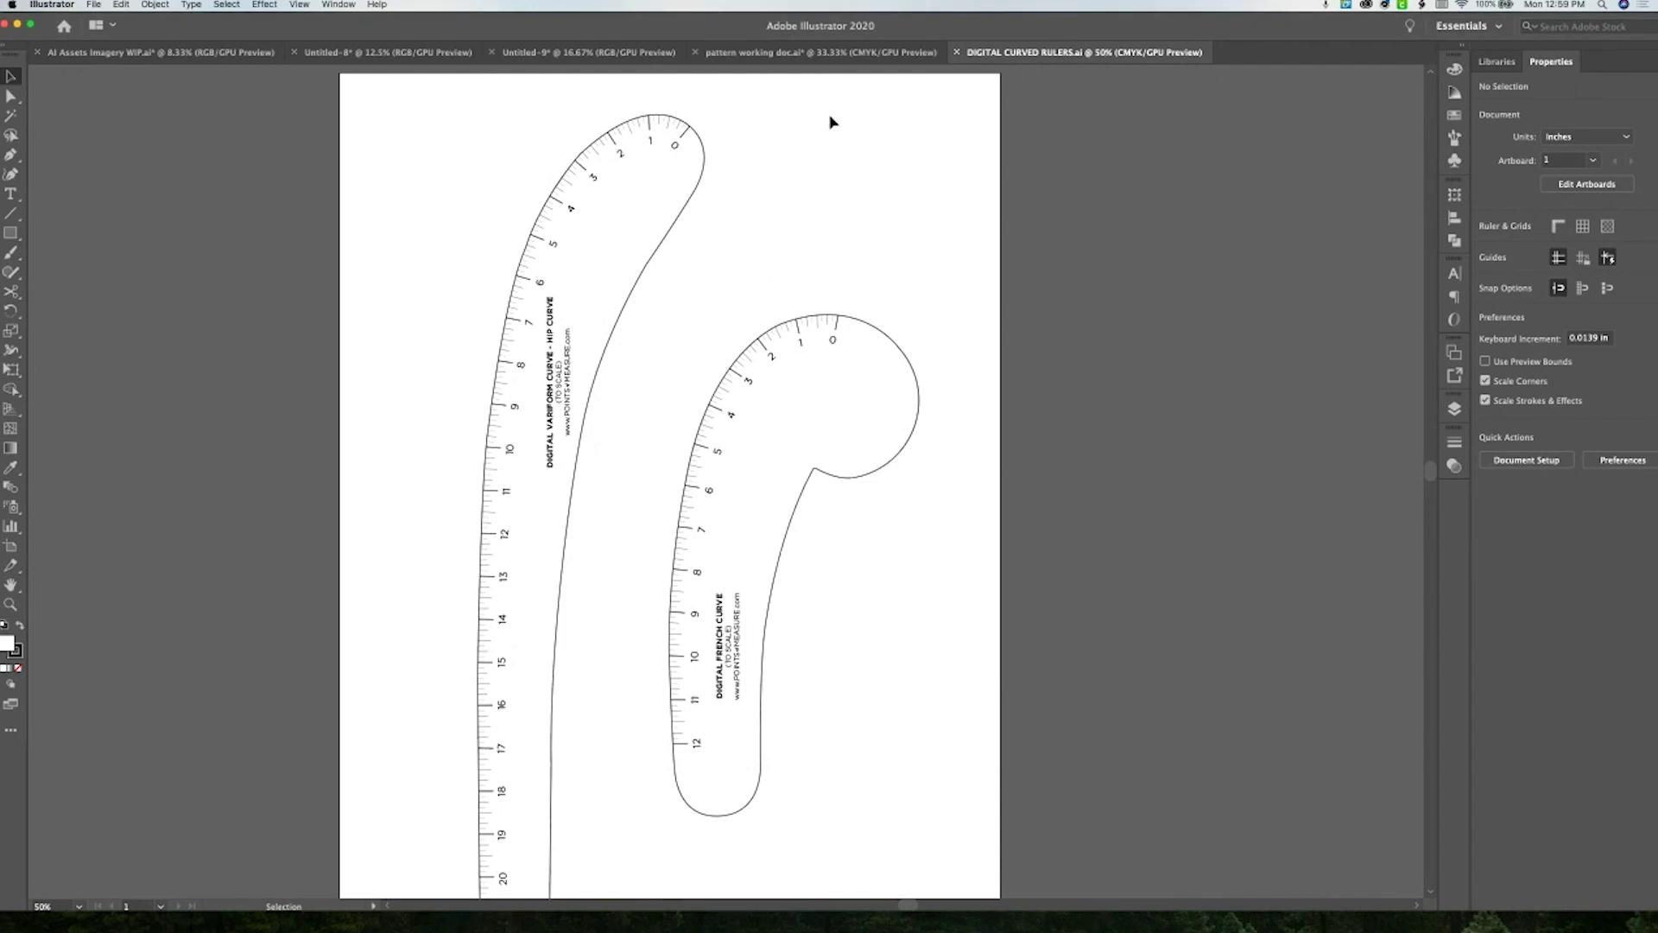
pyautogui.click(842, 54)
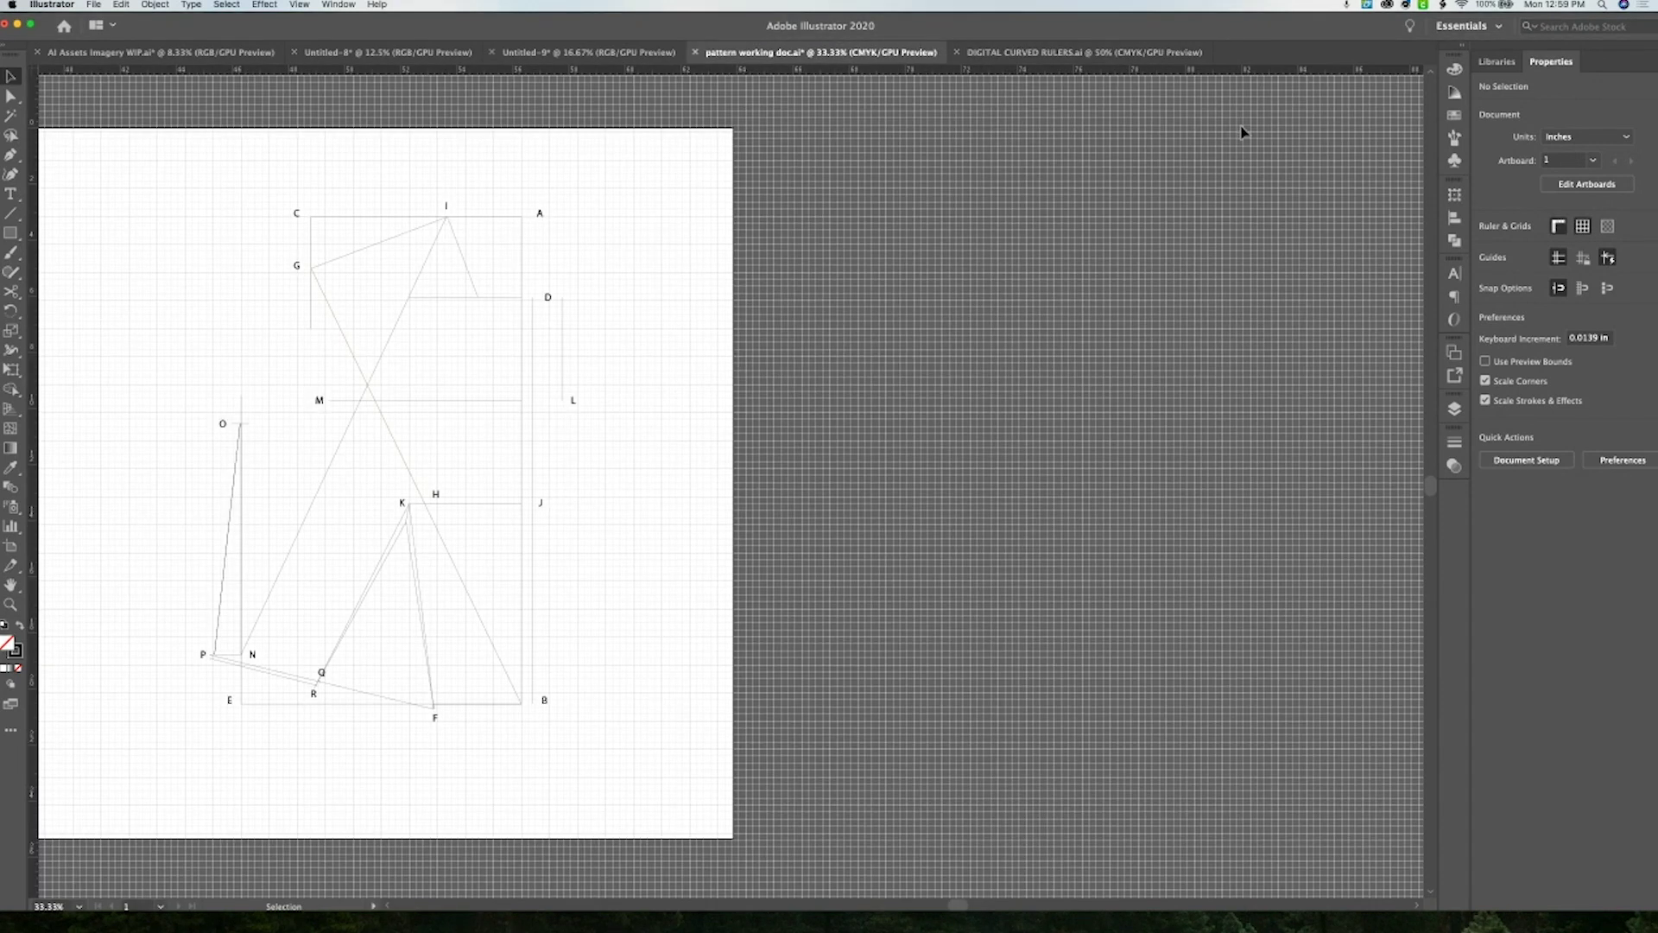
# From the Symbols panel, open User Defined > DIGITAL CURVED RULERS Symbol Library
pyautogui.click(1455, 161)
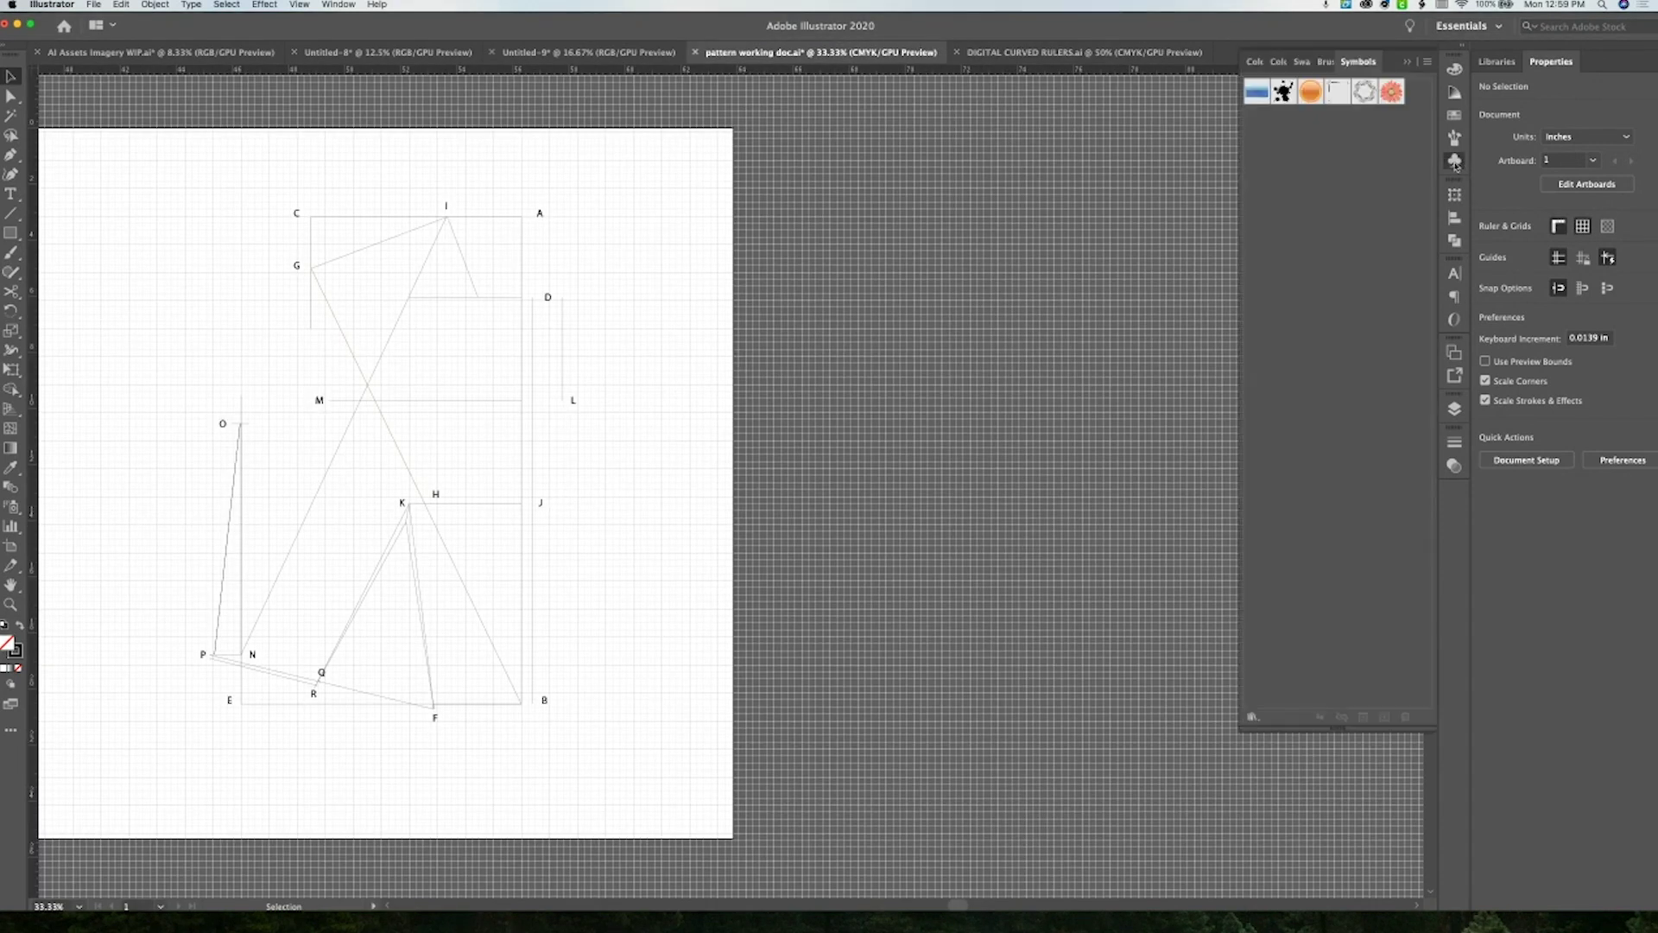
pyautogui.click(1251, 716)
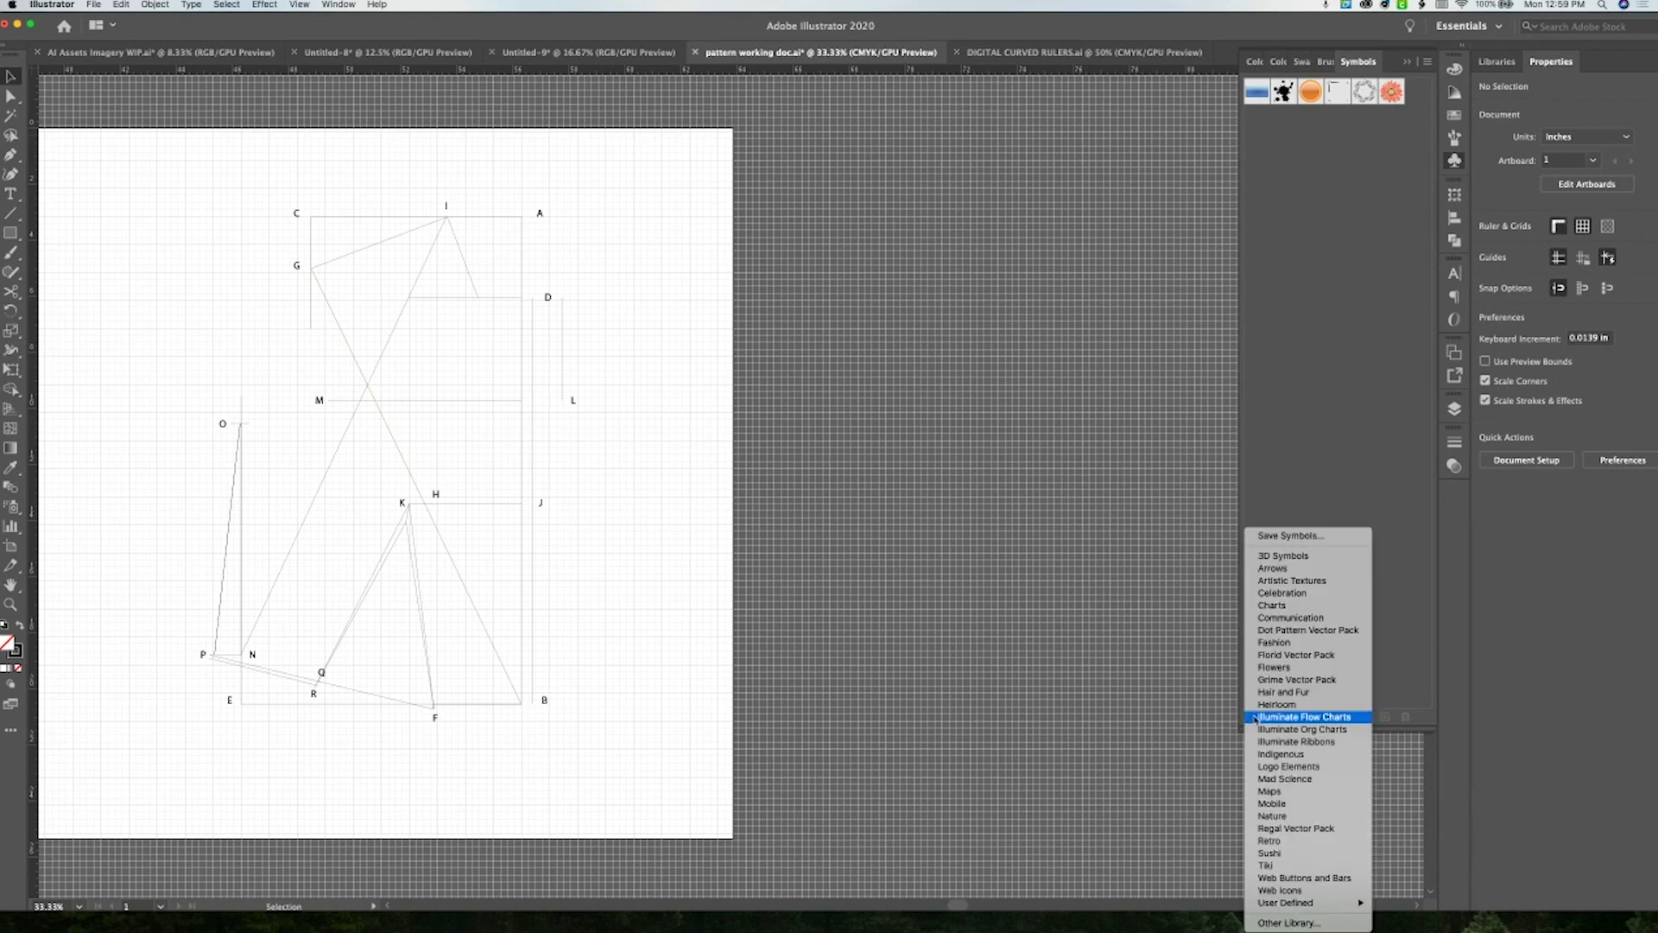
pyautogui.moveTo(1344, 904)
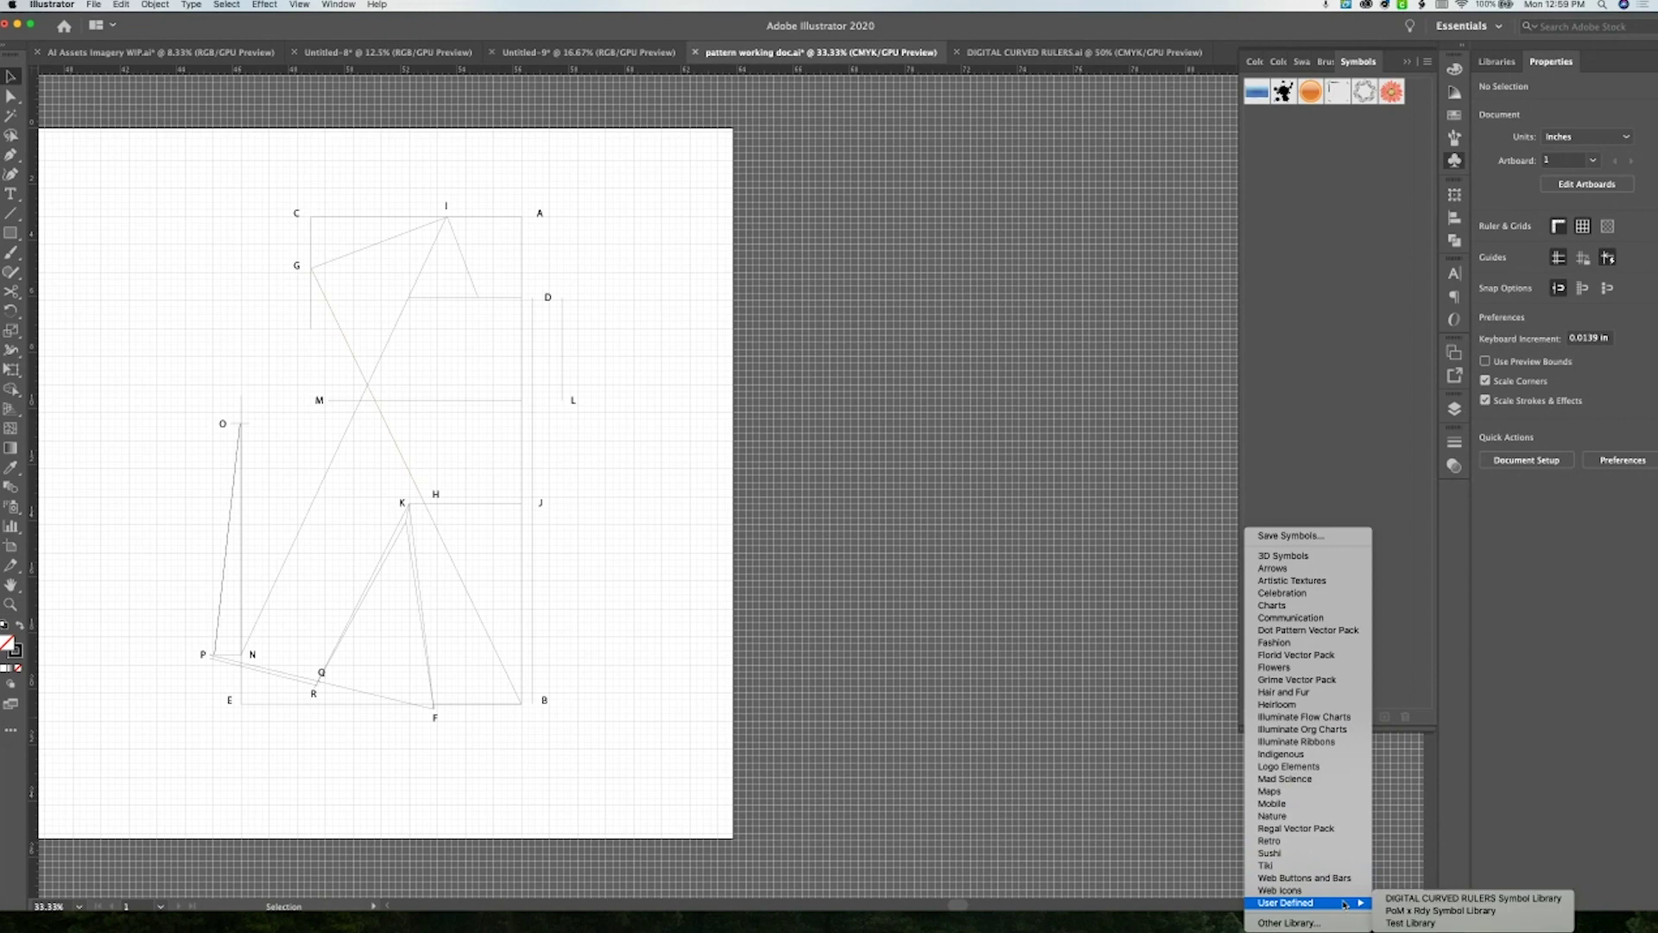
pyautogui.click(1467, 898)
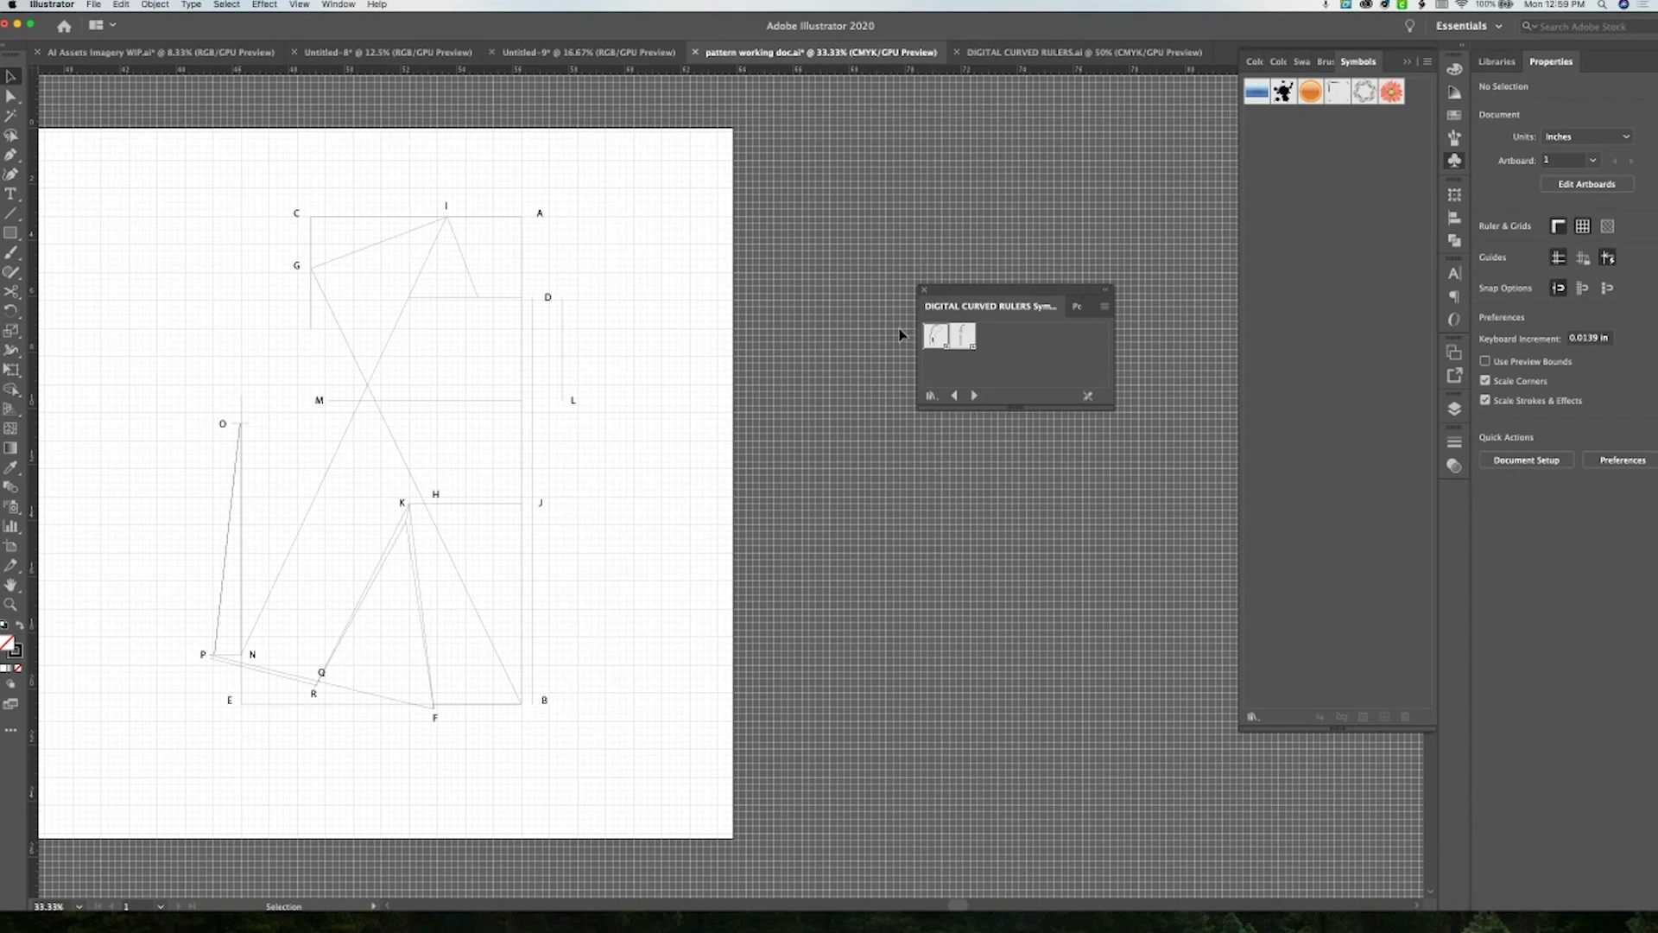
# Drag the French curve symbol beside the draft near the artboard's right edge and break its symbol link
pyautogui.hscroll(-2, 899, 334)
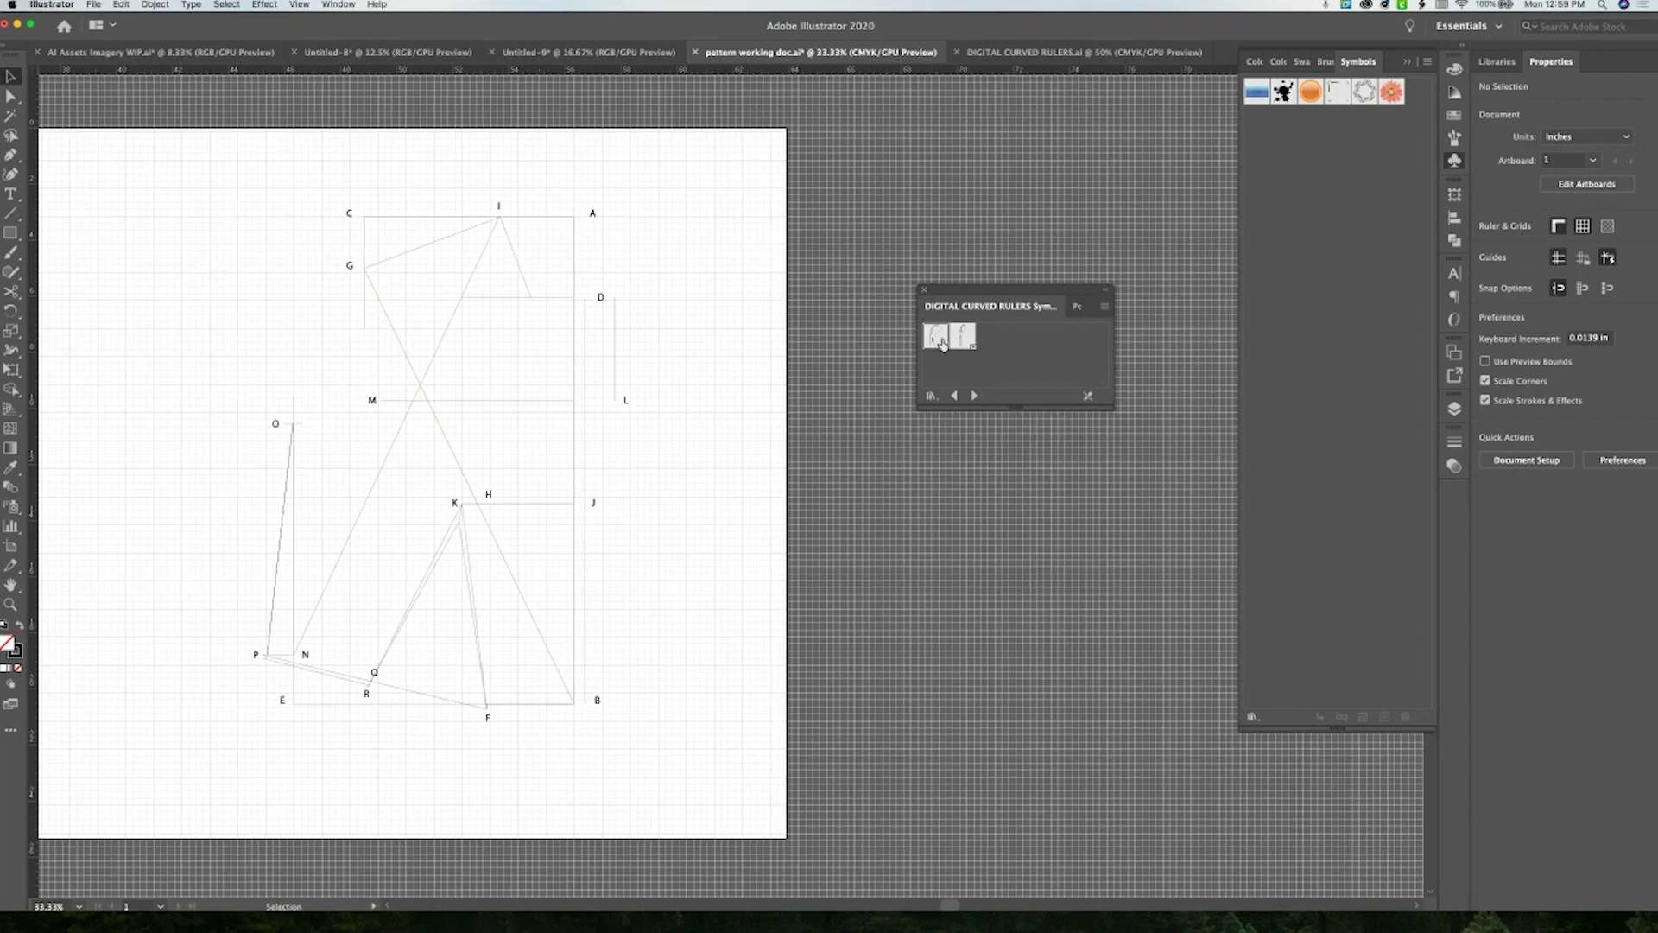
pyautogui.moveTo(938, 340); pyautogui.dragTo(736, 390)
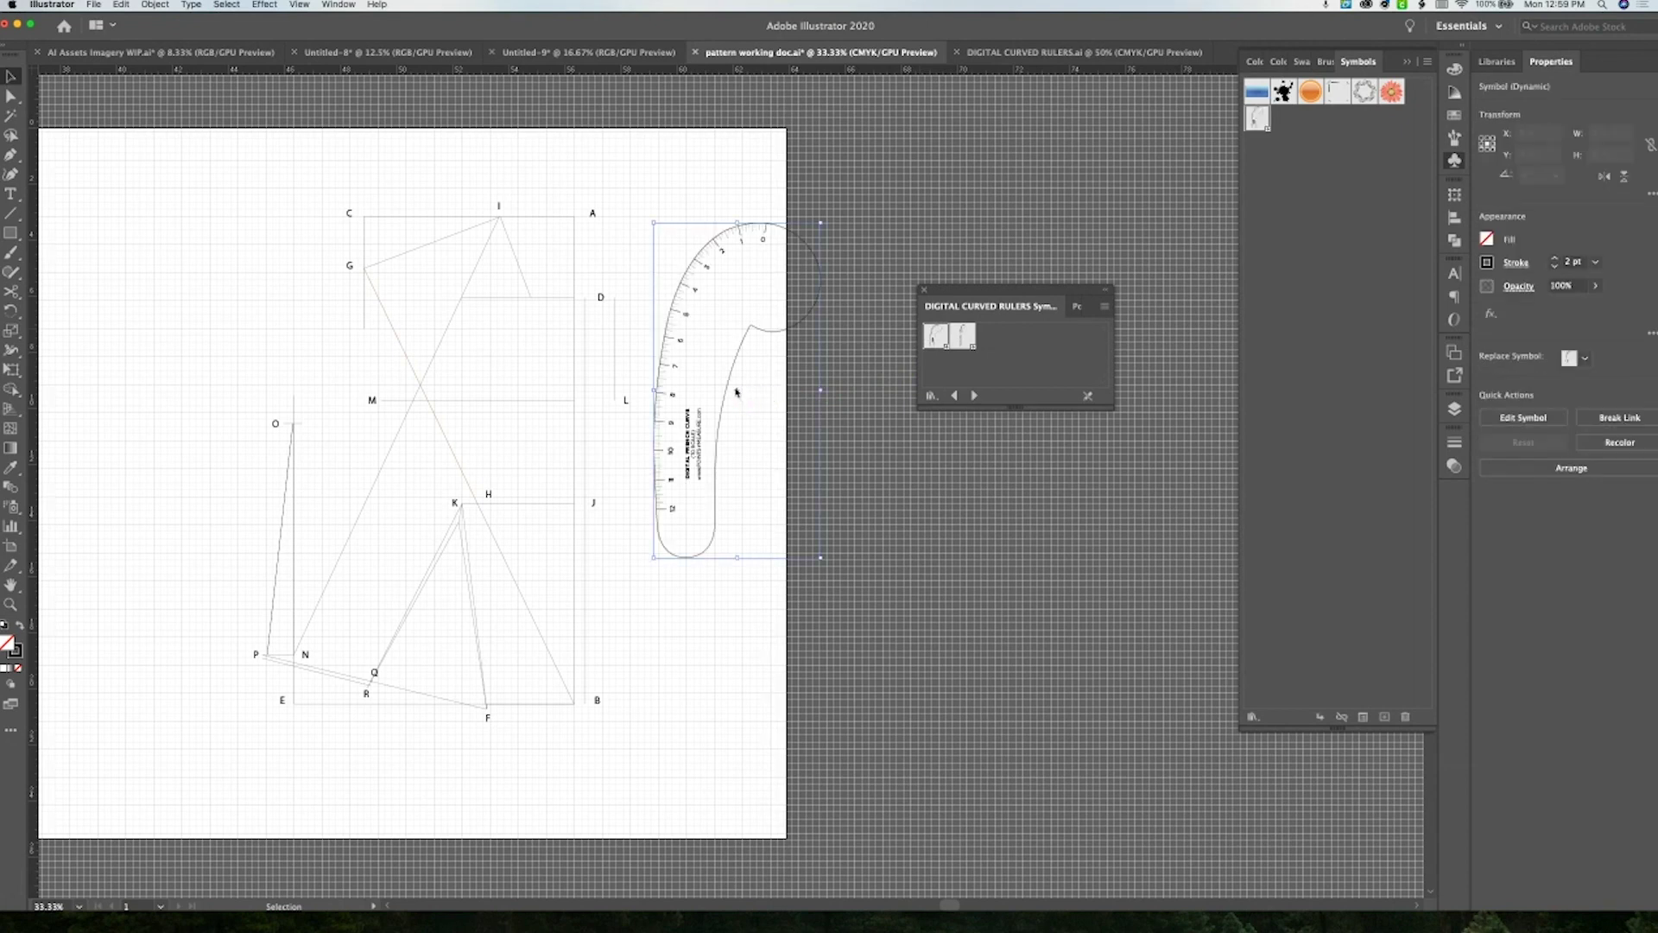
pyautogui.moveTo(762, 333); pyautogui.dragTo(802, 345)
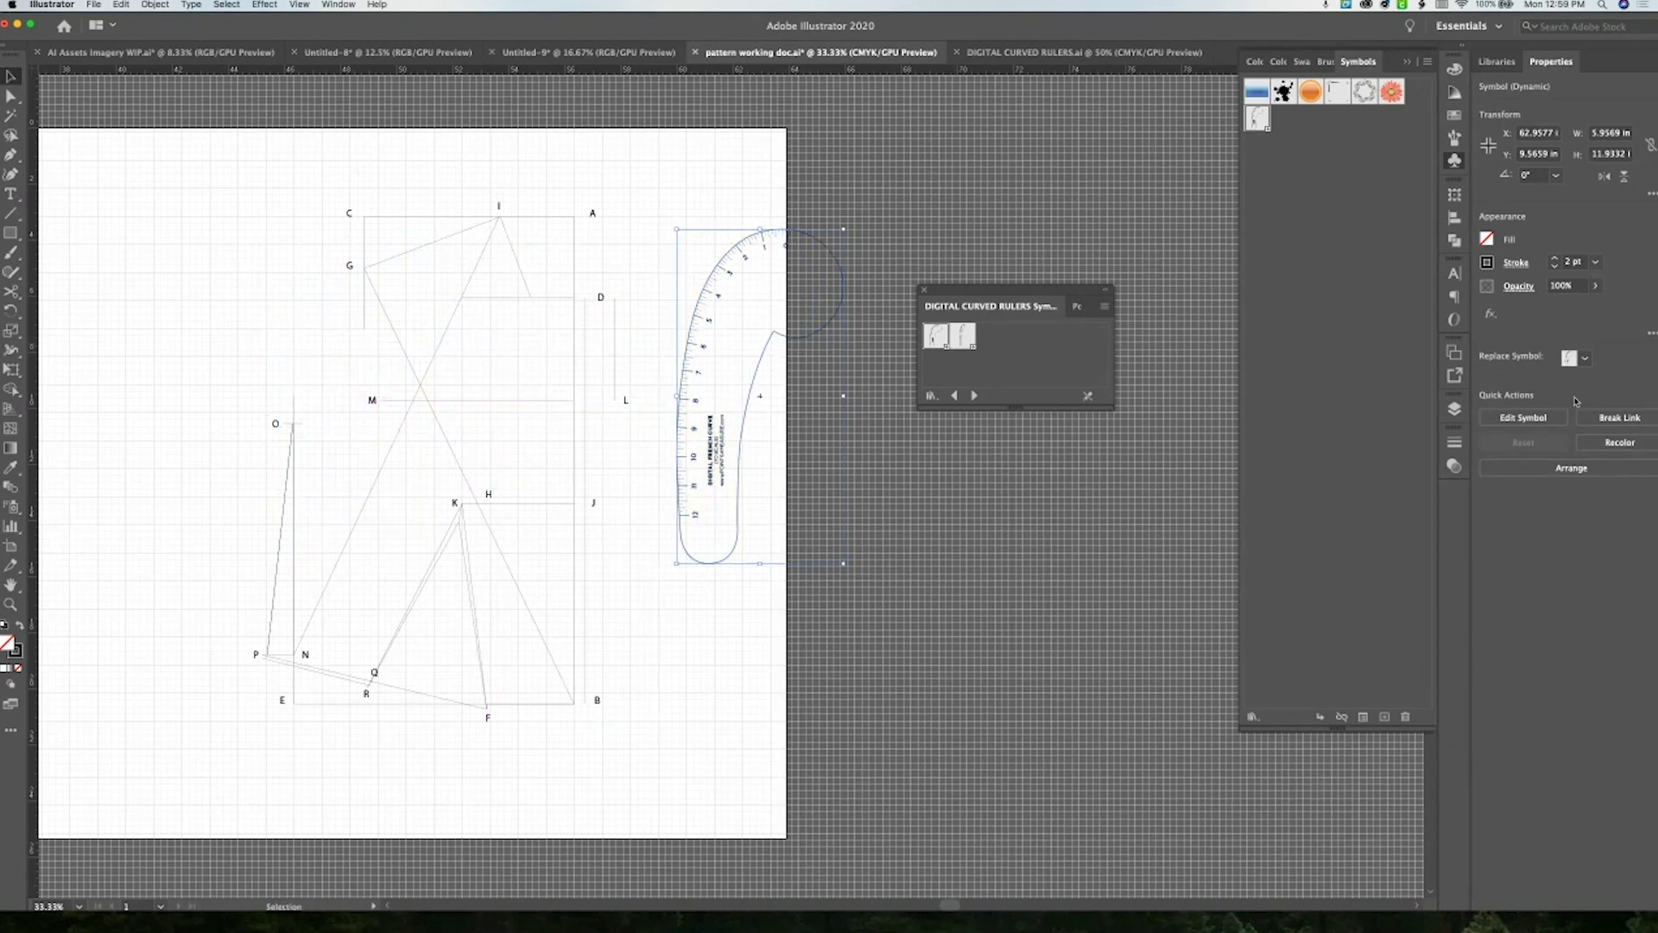
pyautogui.click(1619, 417)
# Edit inside the unlinked ruler group, delete then restore its scale markings, and exit isolation
pyautogui.click(805, 344)
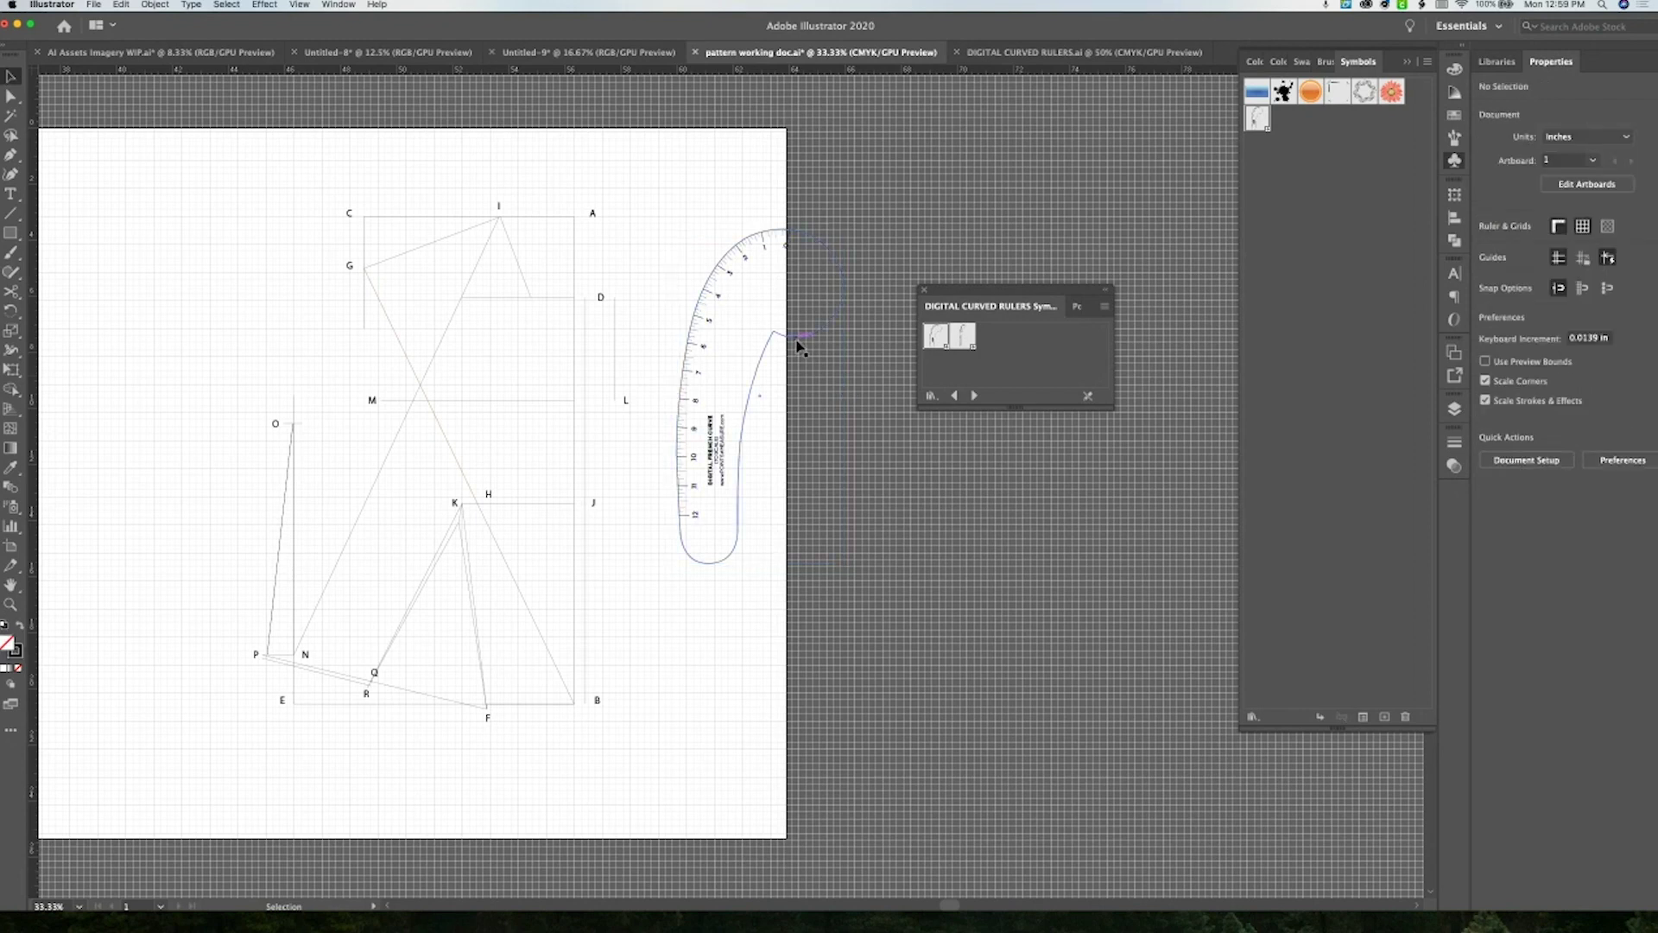
pyautogui.doubleClick(796, 344)
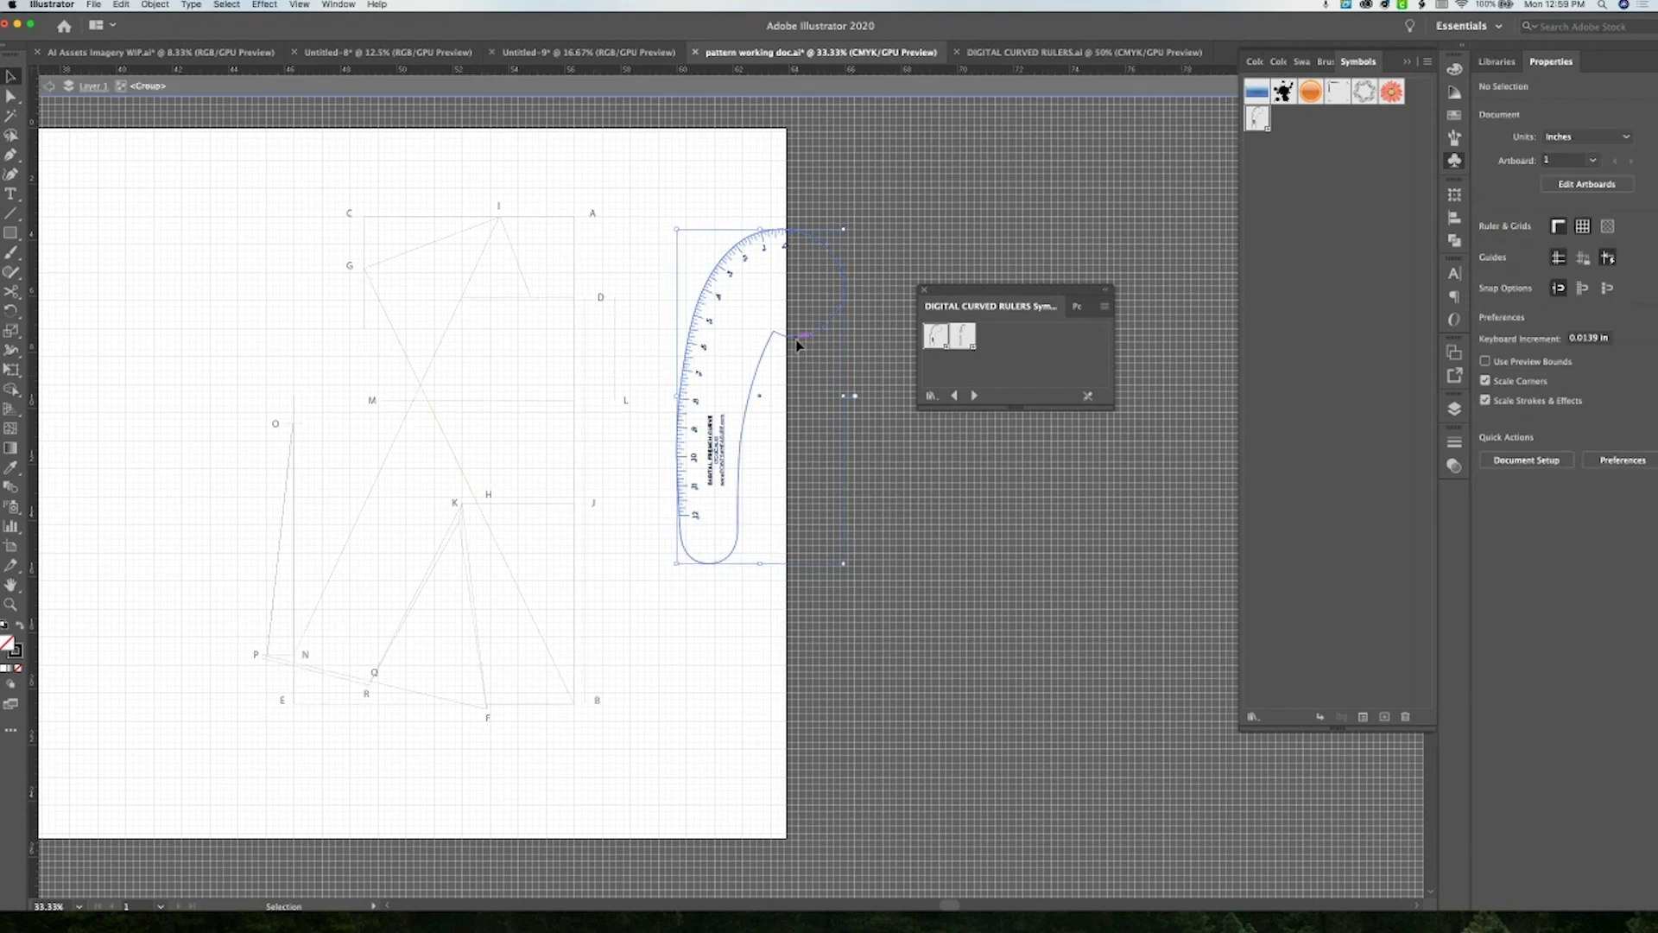
pyautogui.click(797, 343)
pyautogui.doubleClick(796, 344)
pyautogui.click(724, 302)
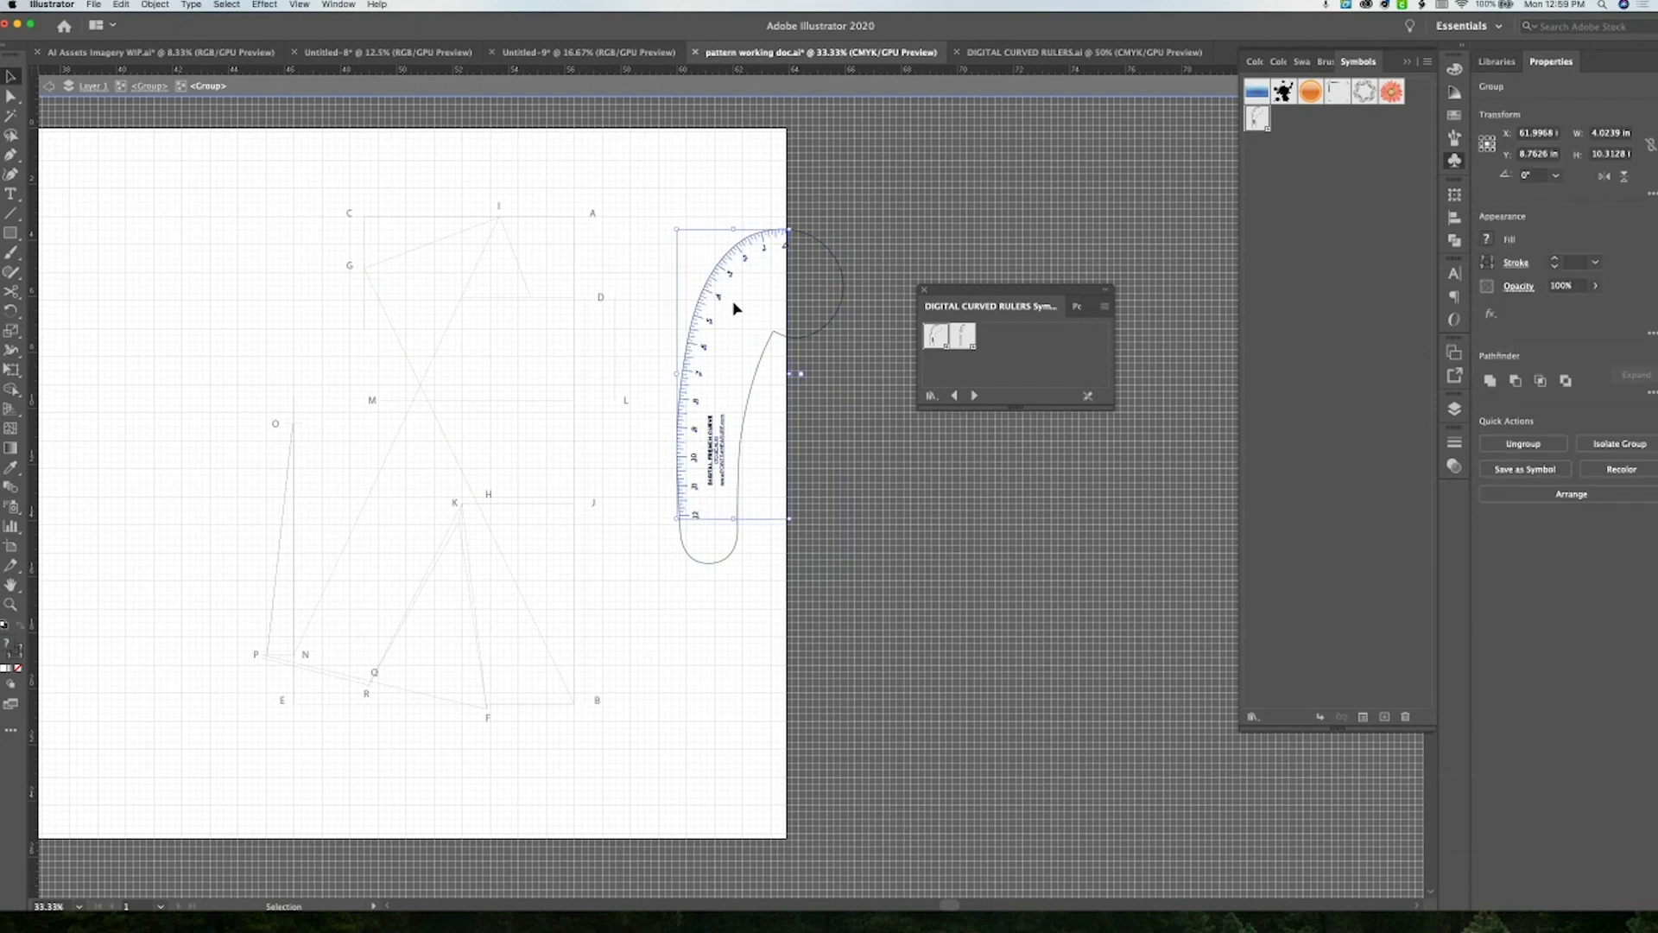
pyautogui.press('Delete')
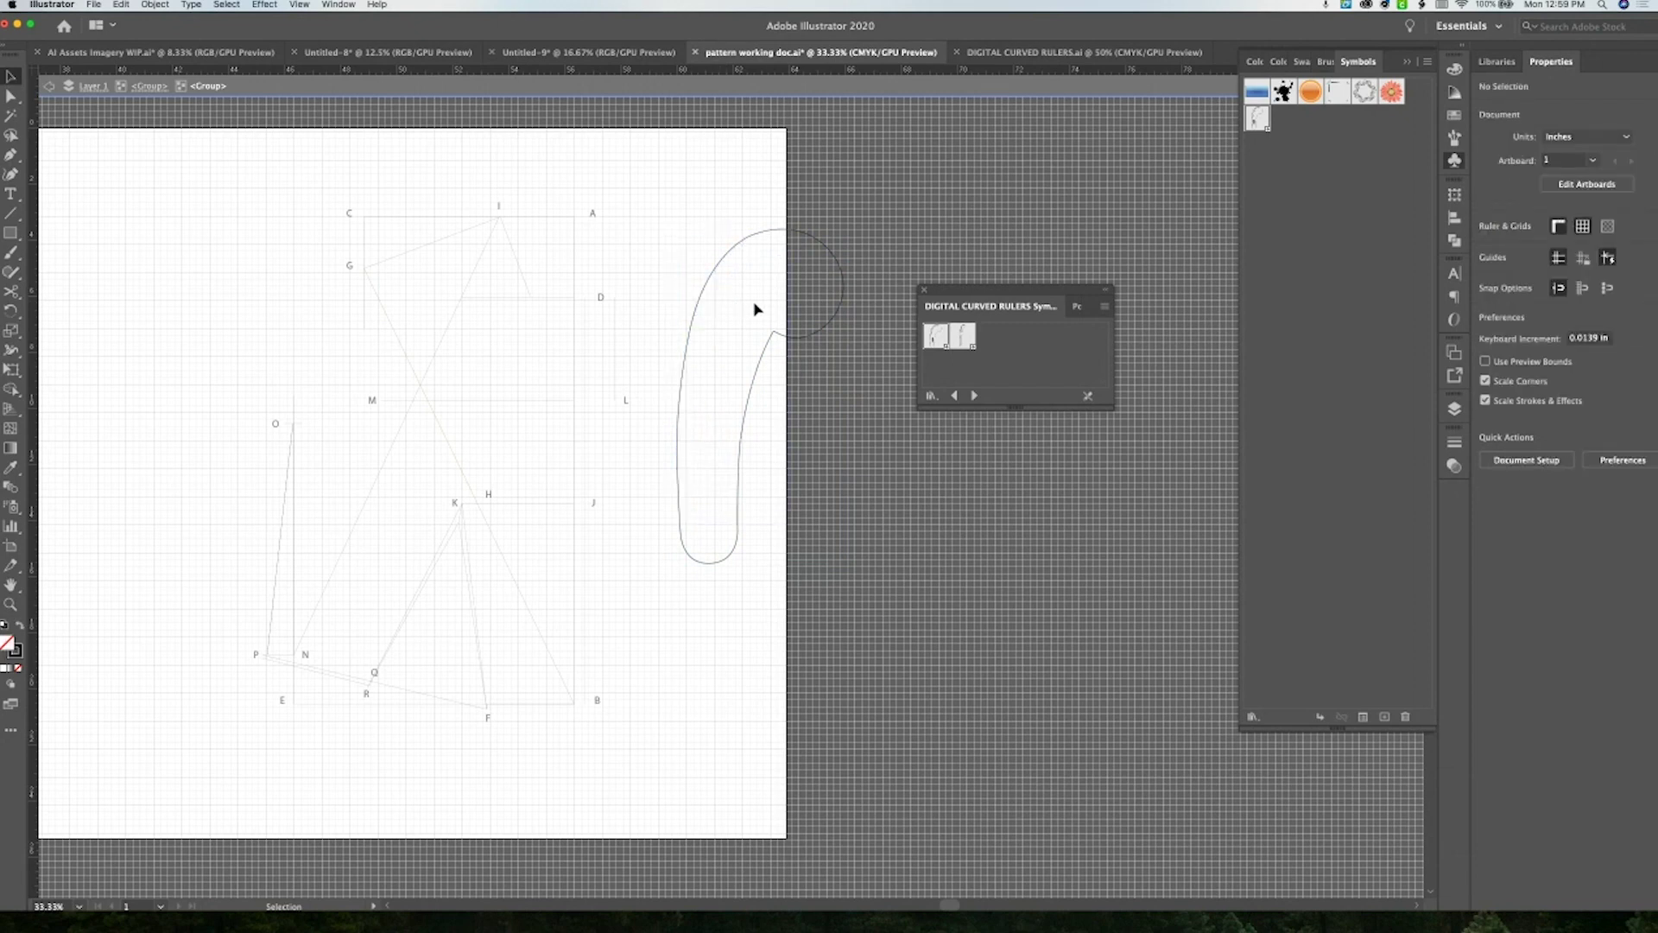
pyautogui.press('super+z')
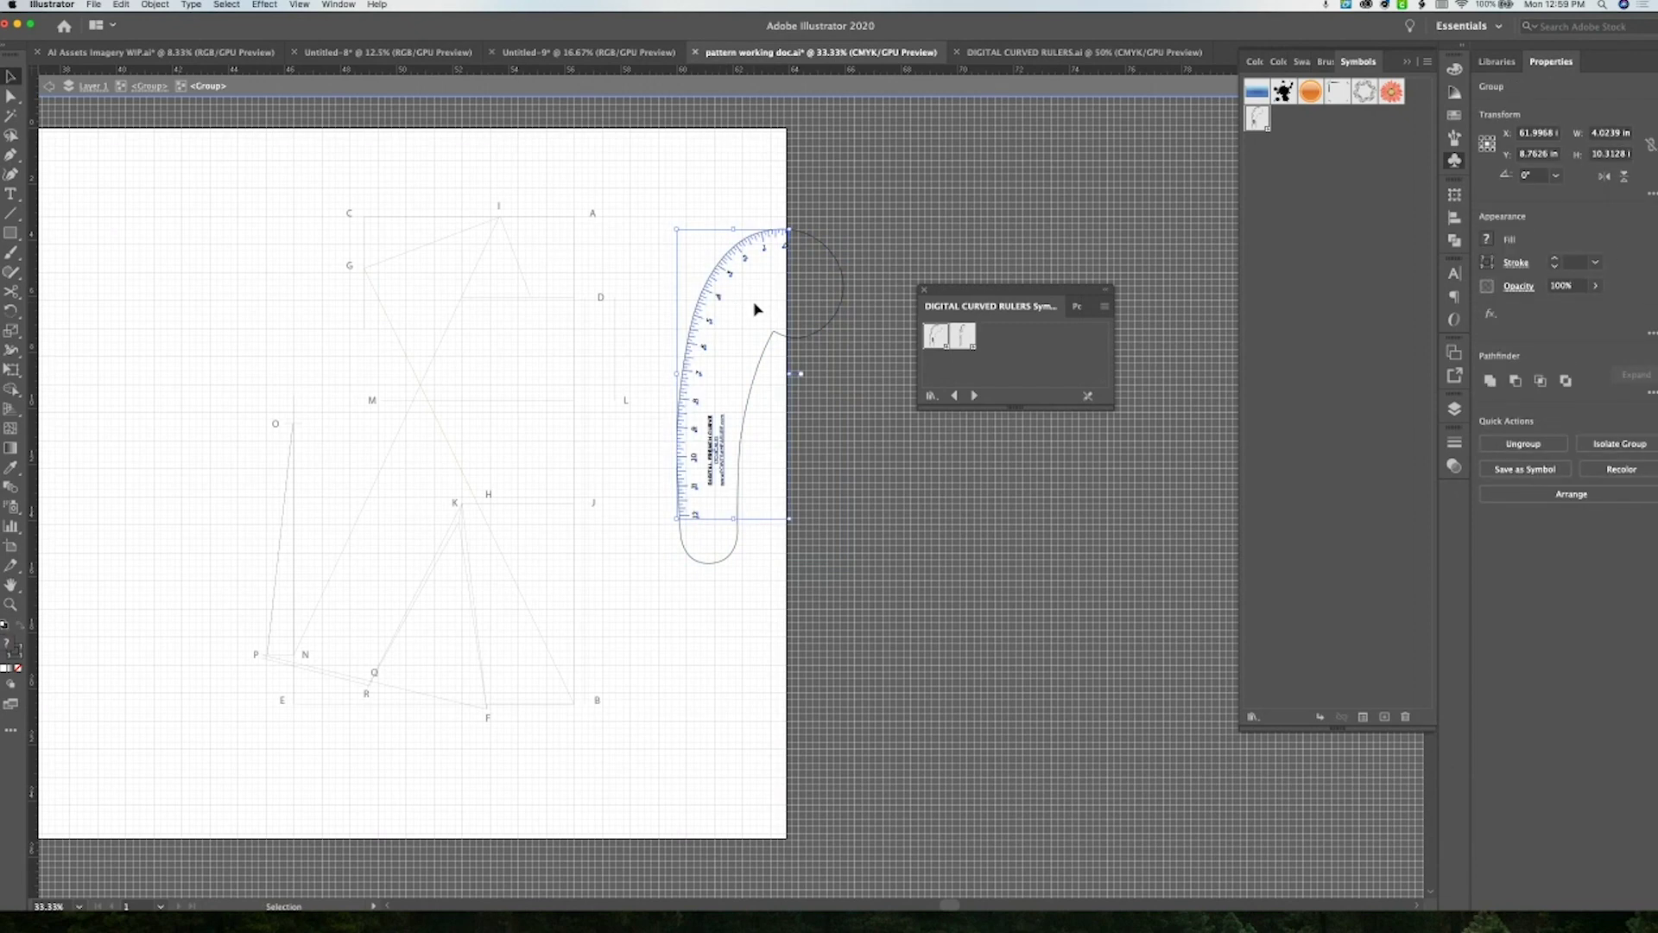
pyautogui.doubleClick(862, 387)
pyautogui.hscroll(-2, 715, 225)
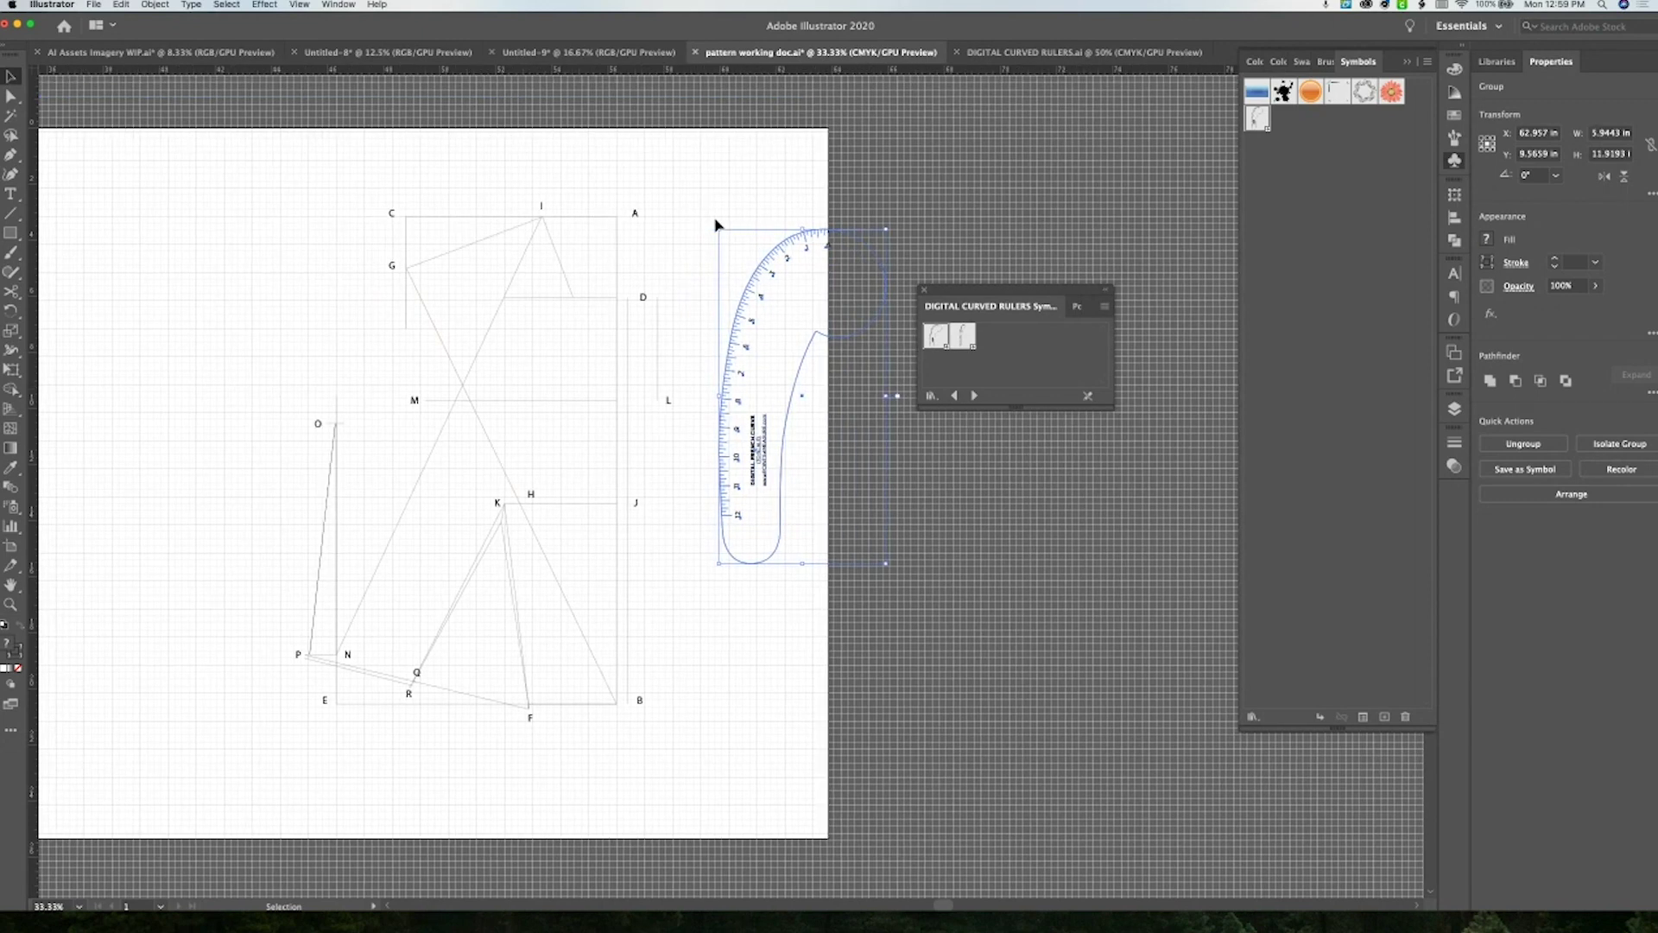
# Move the library panel aside, then rotate and shift the French curve so its edge meets G and O
pyautogui.moveTo(1044, 297); pyautogui.dragTo(1117, 160)
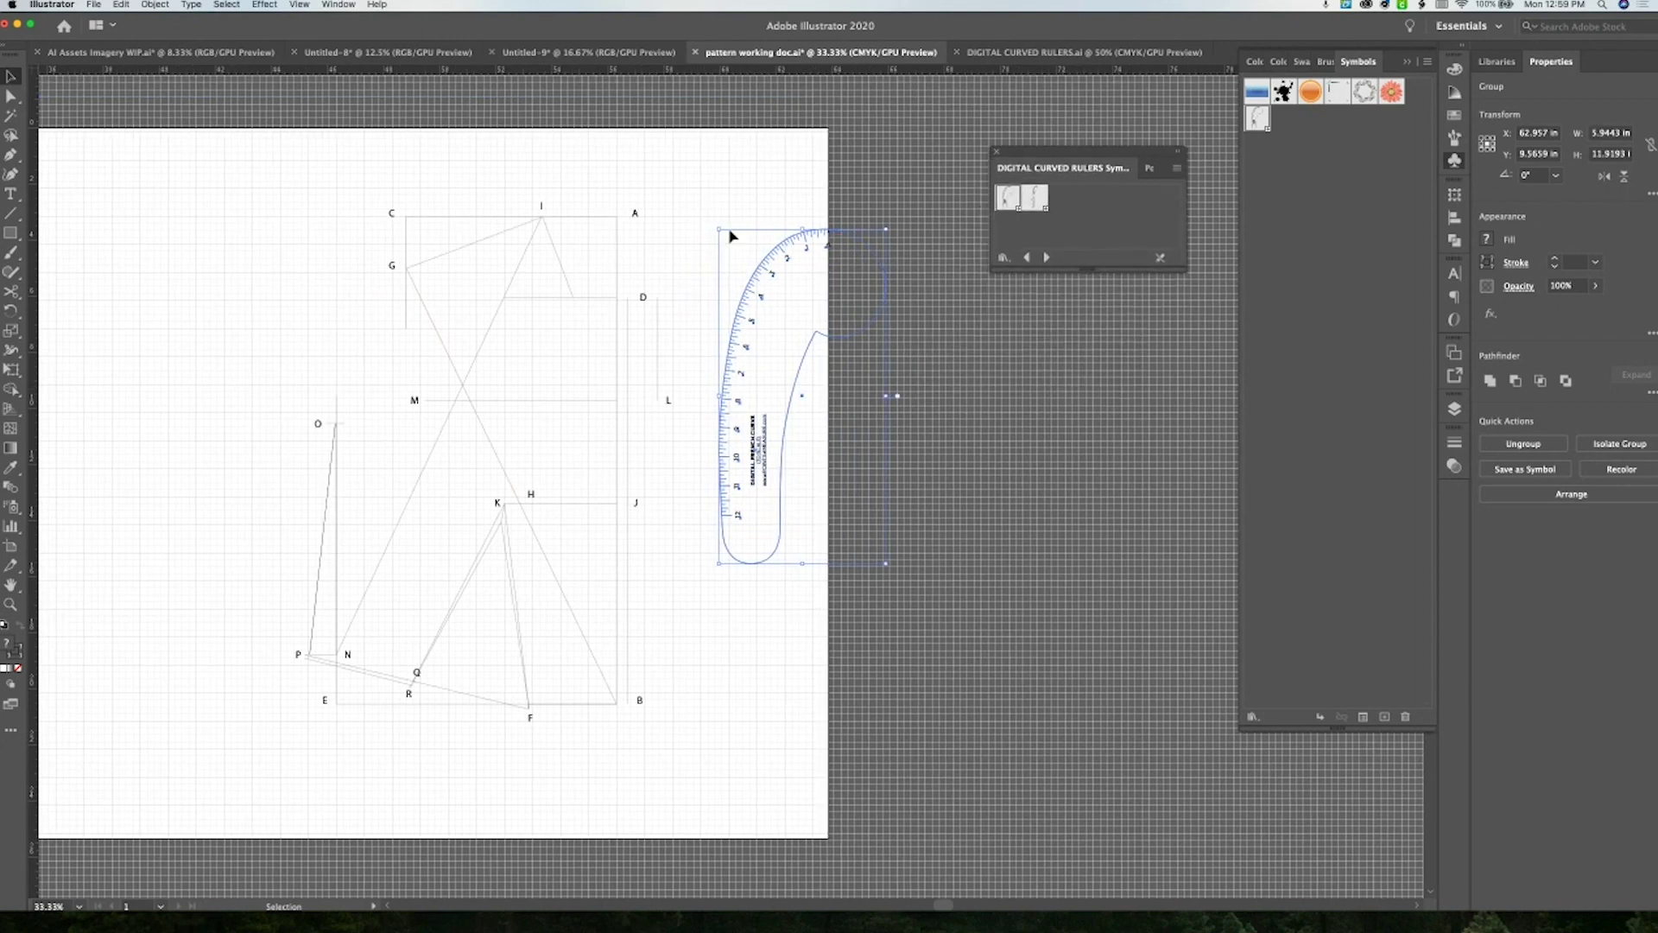
pyautogui.moveTo(717, 224); pyautogui.dragTo(431, 373)
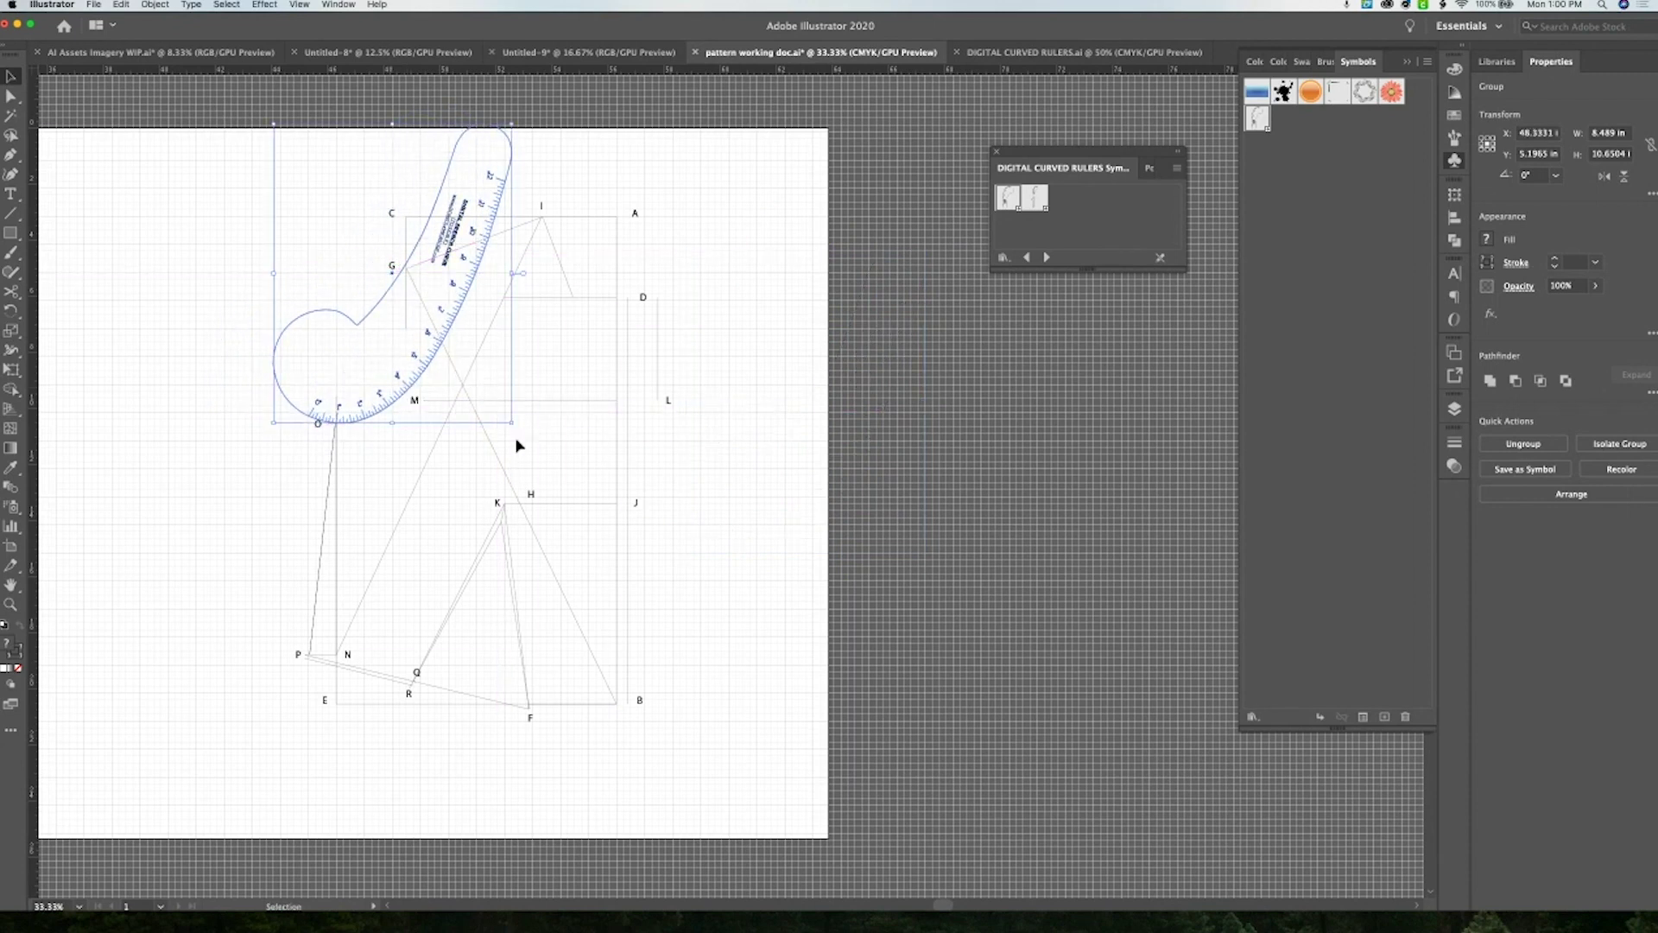
pyautogui.moveTo(521, 437); pyautogui.dragTo(531, 276)
pyautogui.moveTo(480, 338); pyautogui.dragTo(423, 327)
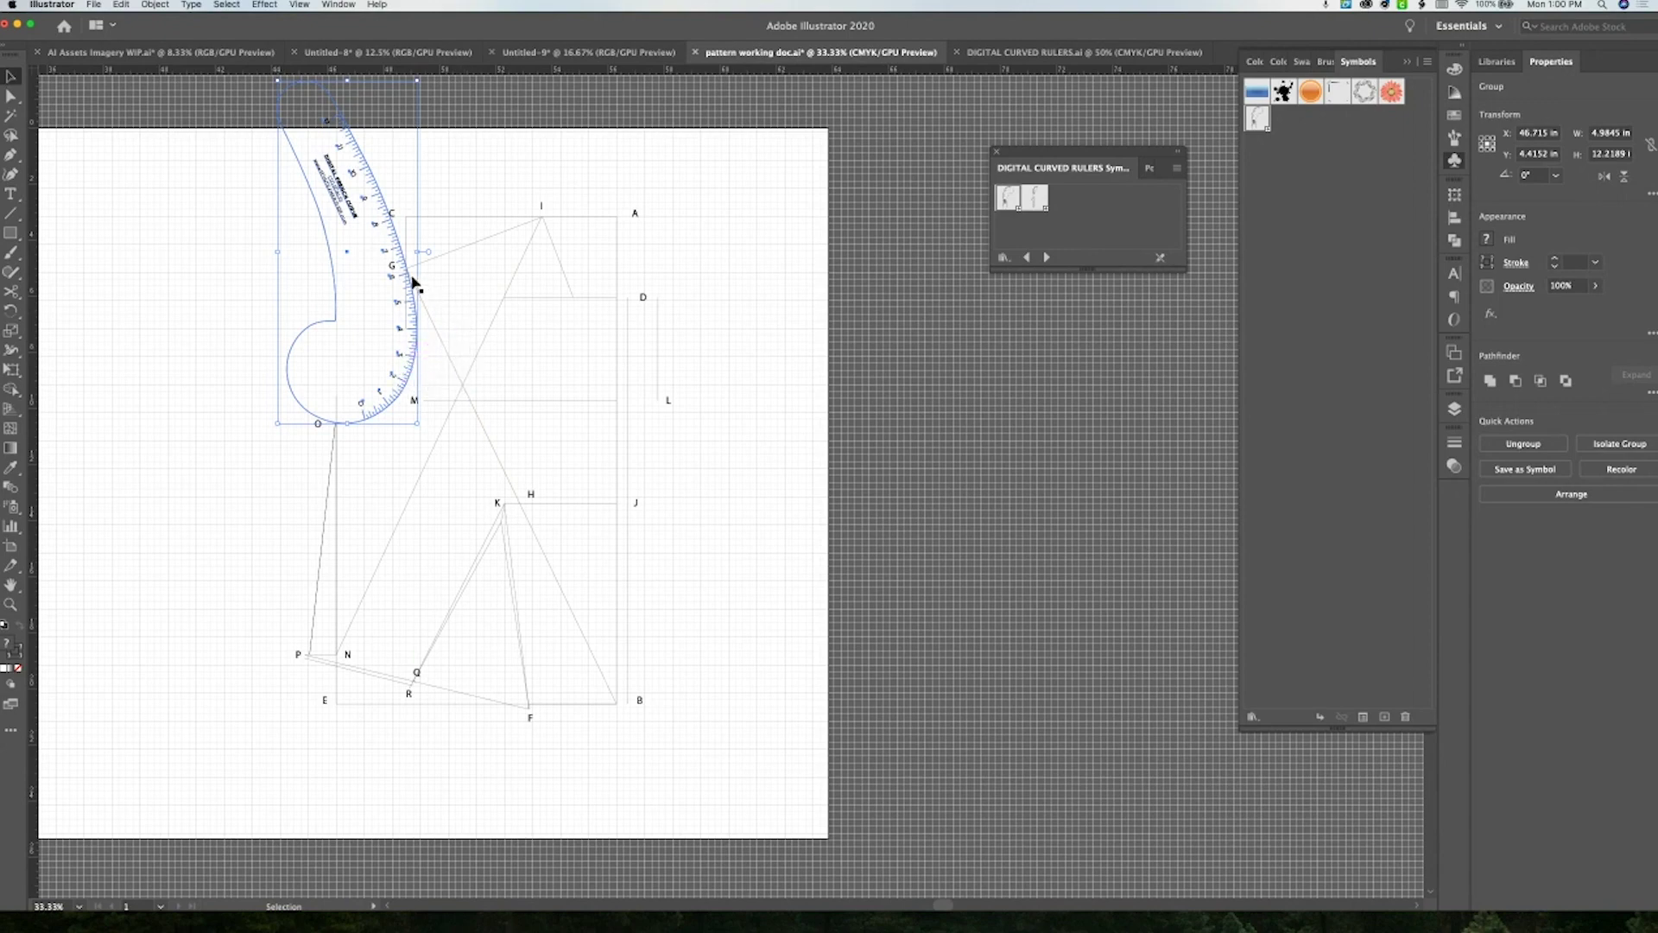
pyautogui.press('z')
pyautogui.click(489, 354)
pyautogui.click(628, 451)
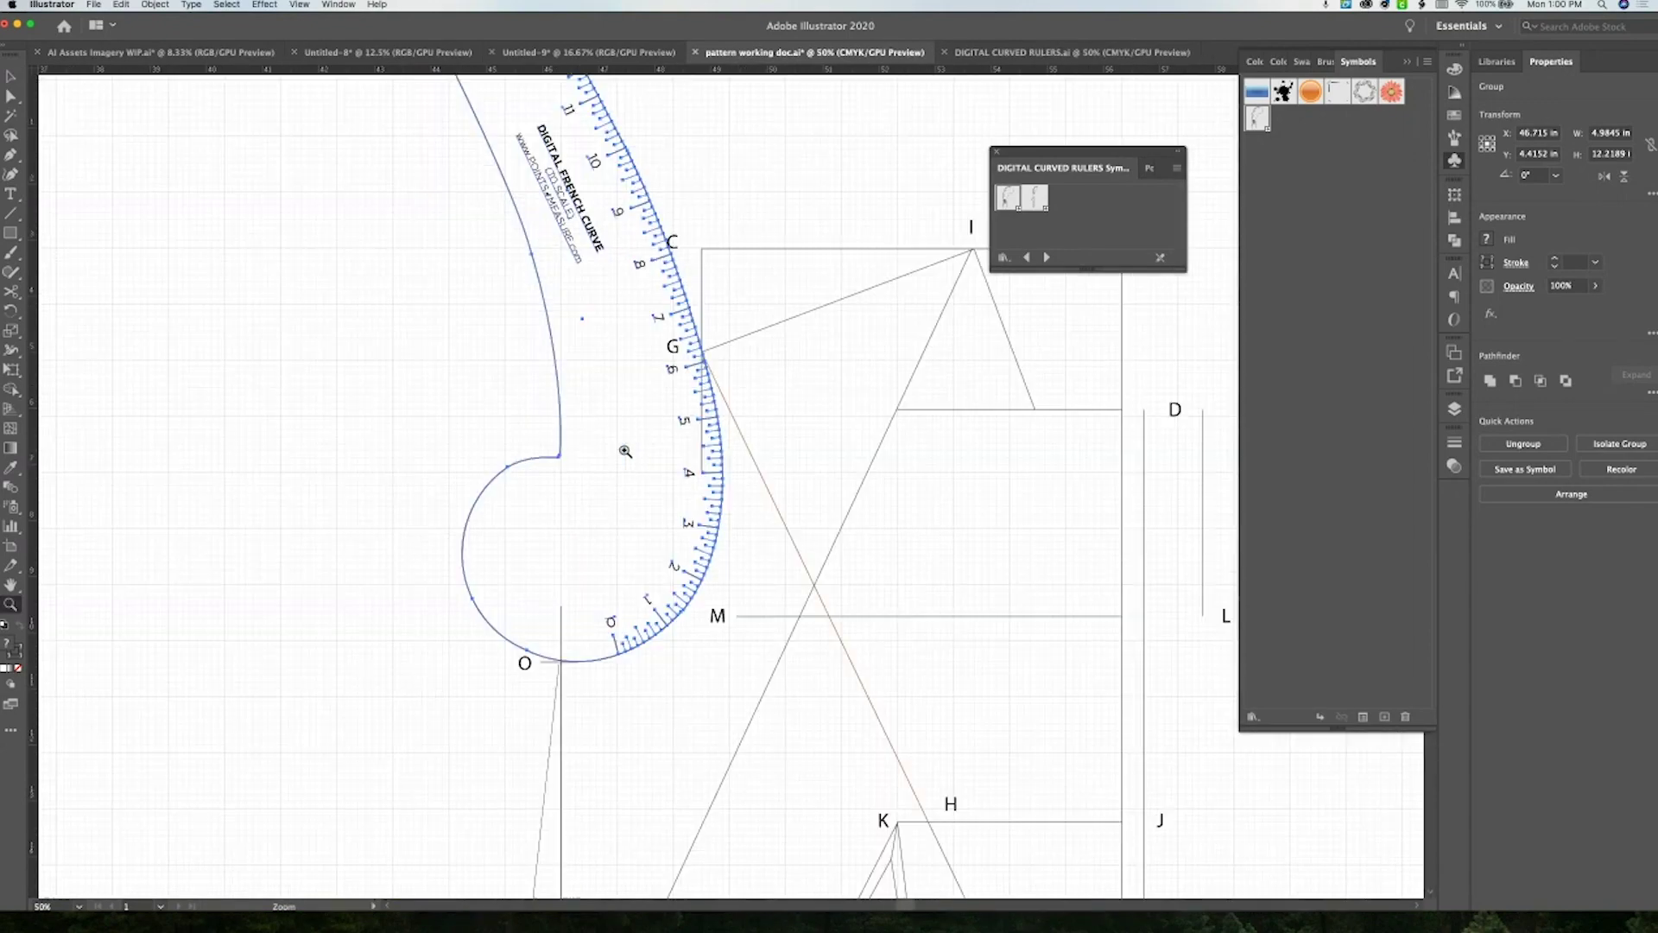
pyautogui.press('v')
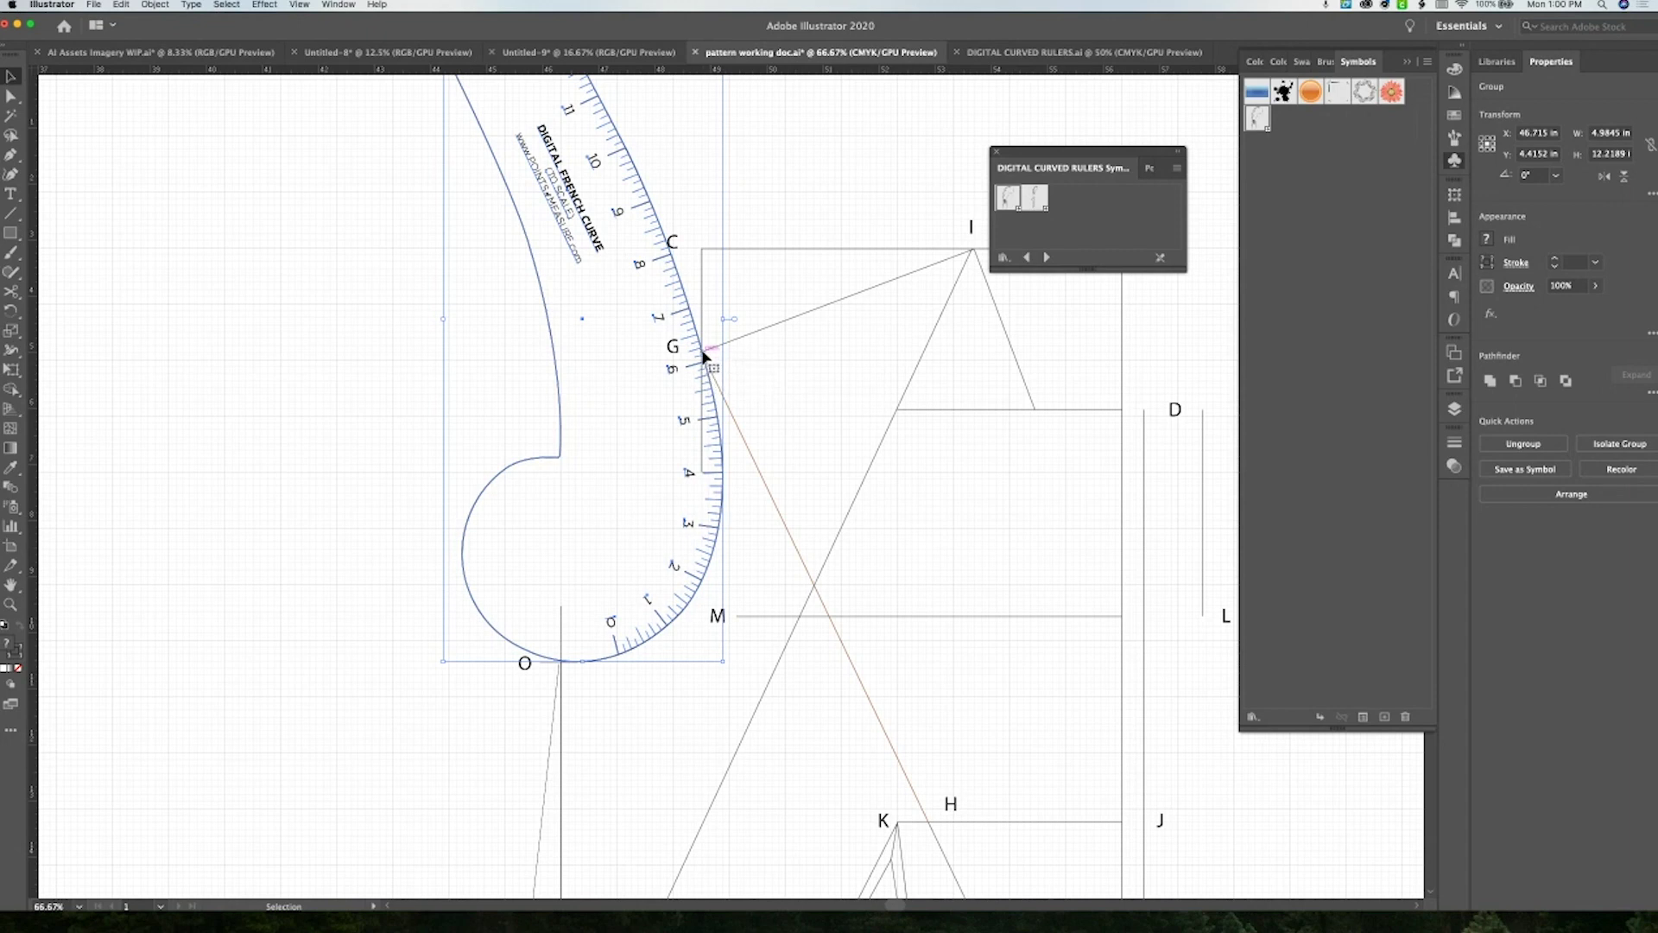
pyautogui.click(381, 377)
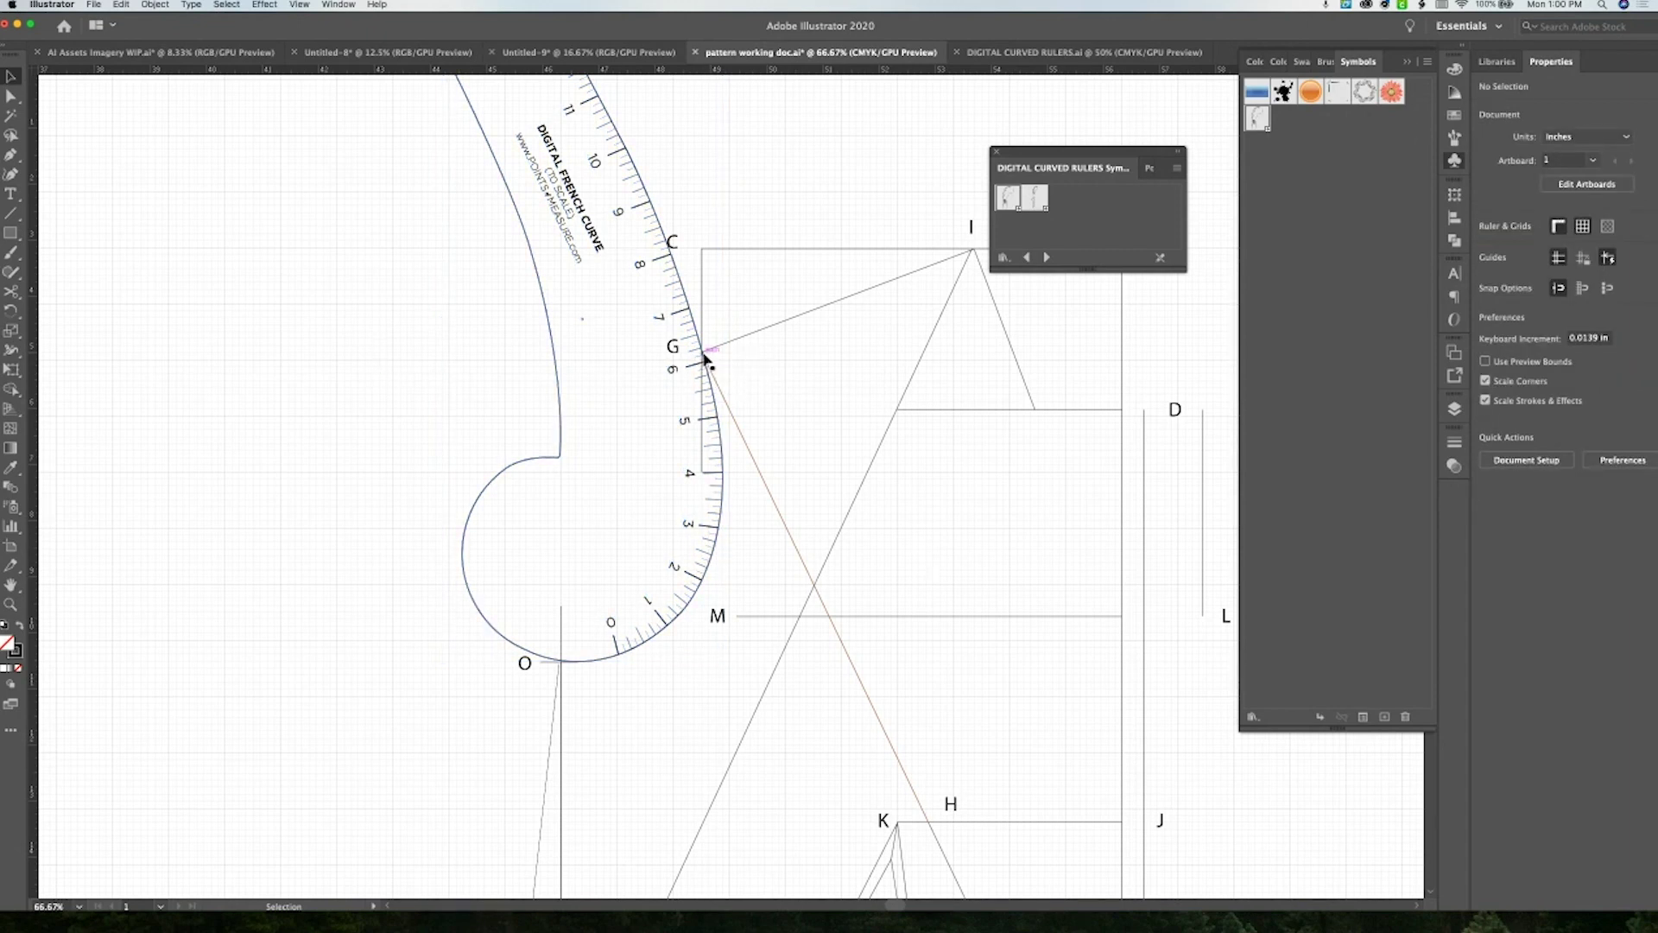
pyautogui.click(705, 354)
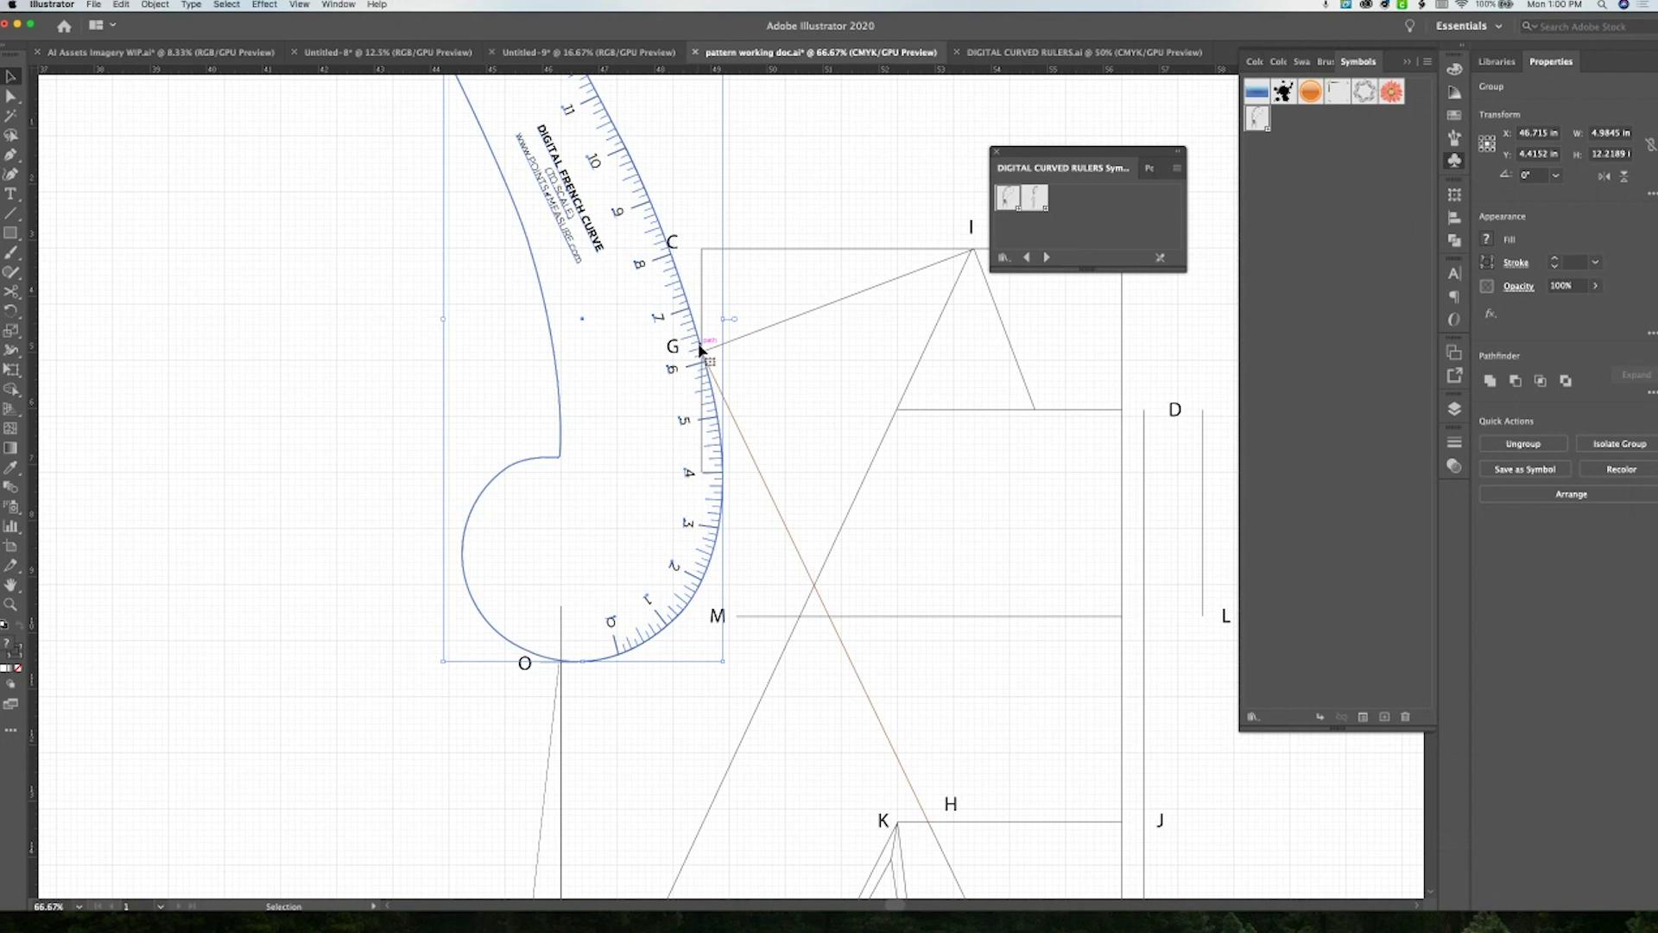
pyautogui.doubleClick(701, 348)
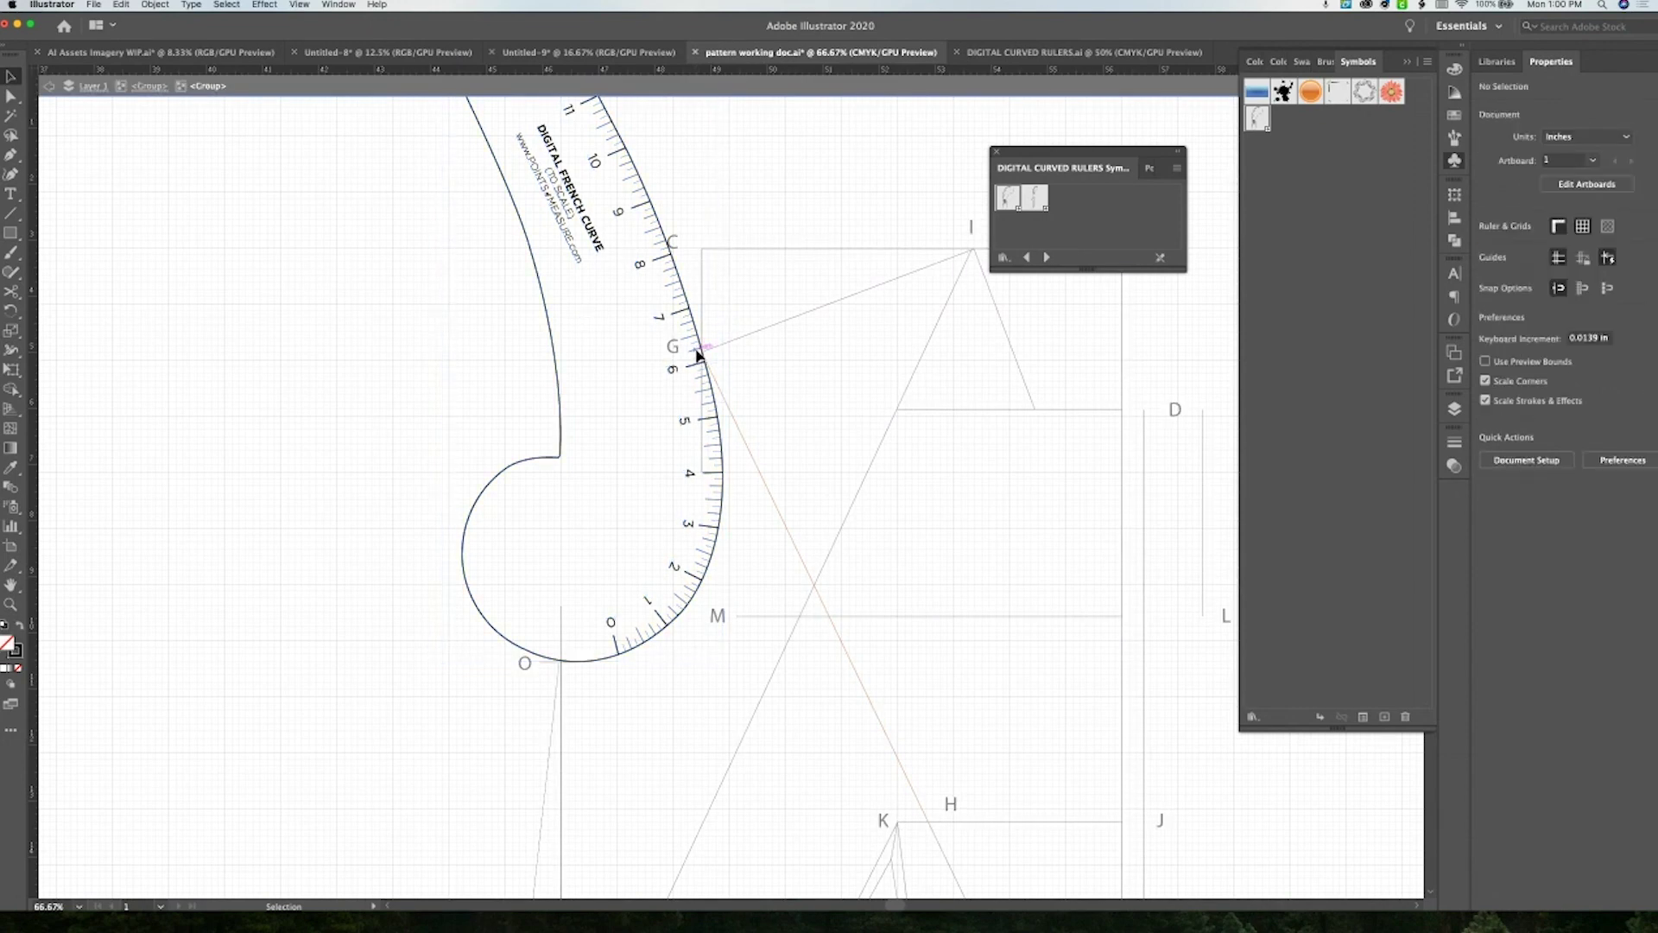
# Delete the ruler's ticks and text, cut its outline at G and O, and remove the excess
pyautogui.click(698, 352)
pyautogui.press('Delete')
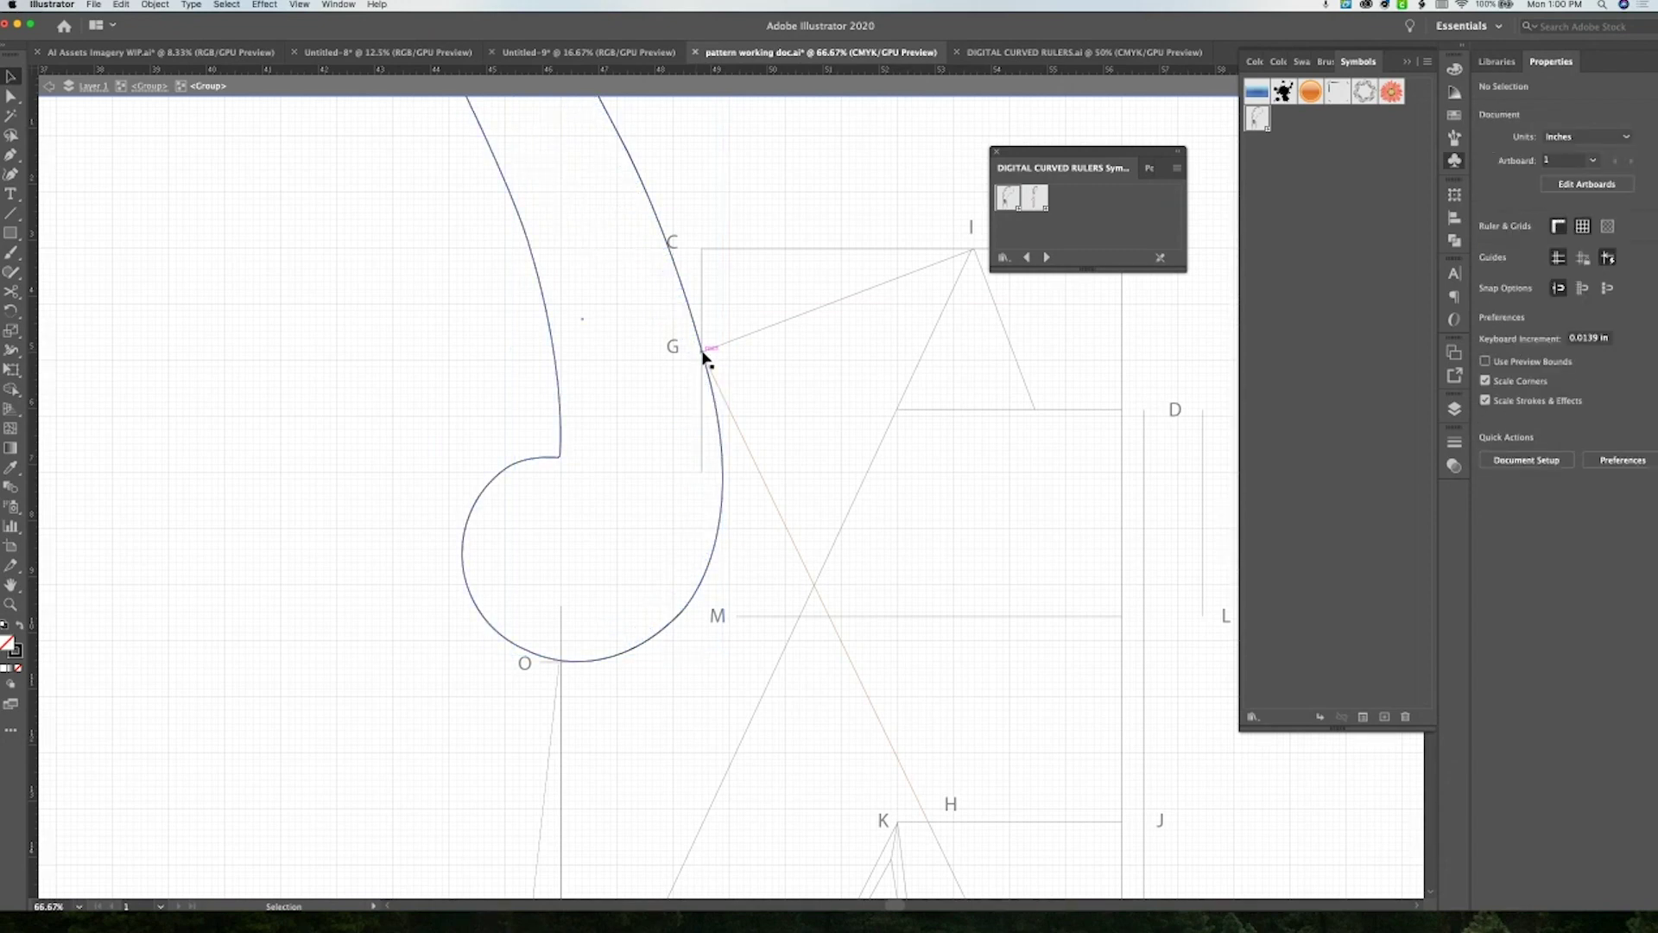
pyautogui.press('c')
pyautogui.click(702, 351)
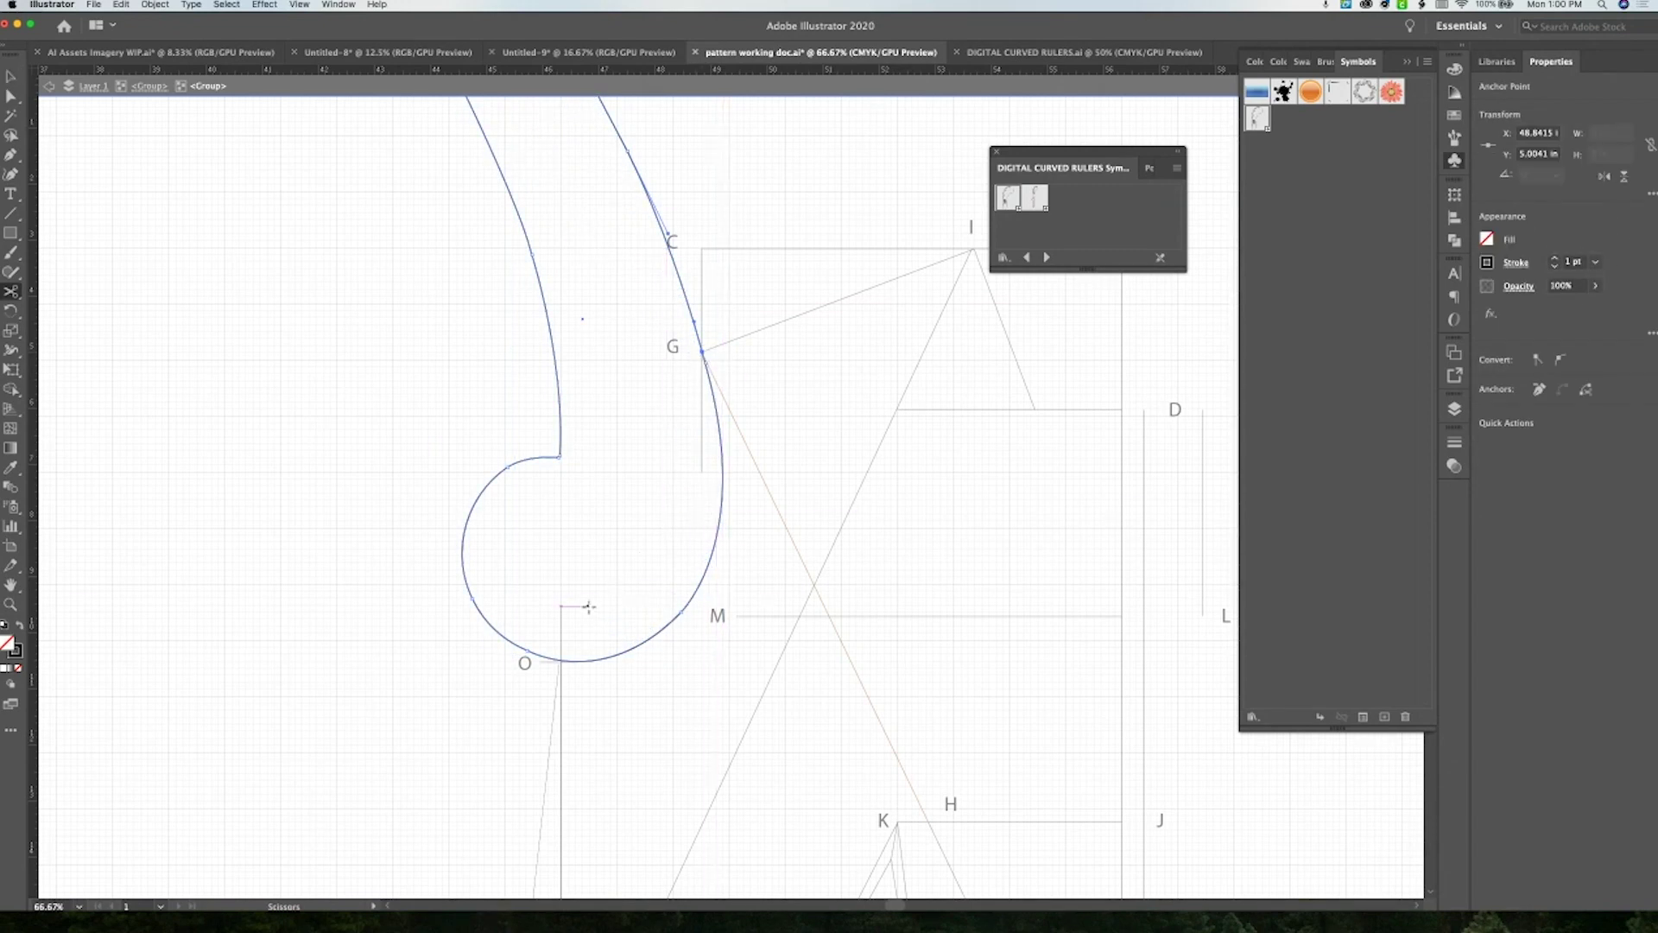
pyautogui.click(560, 661)
pyautogui.press('v')
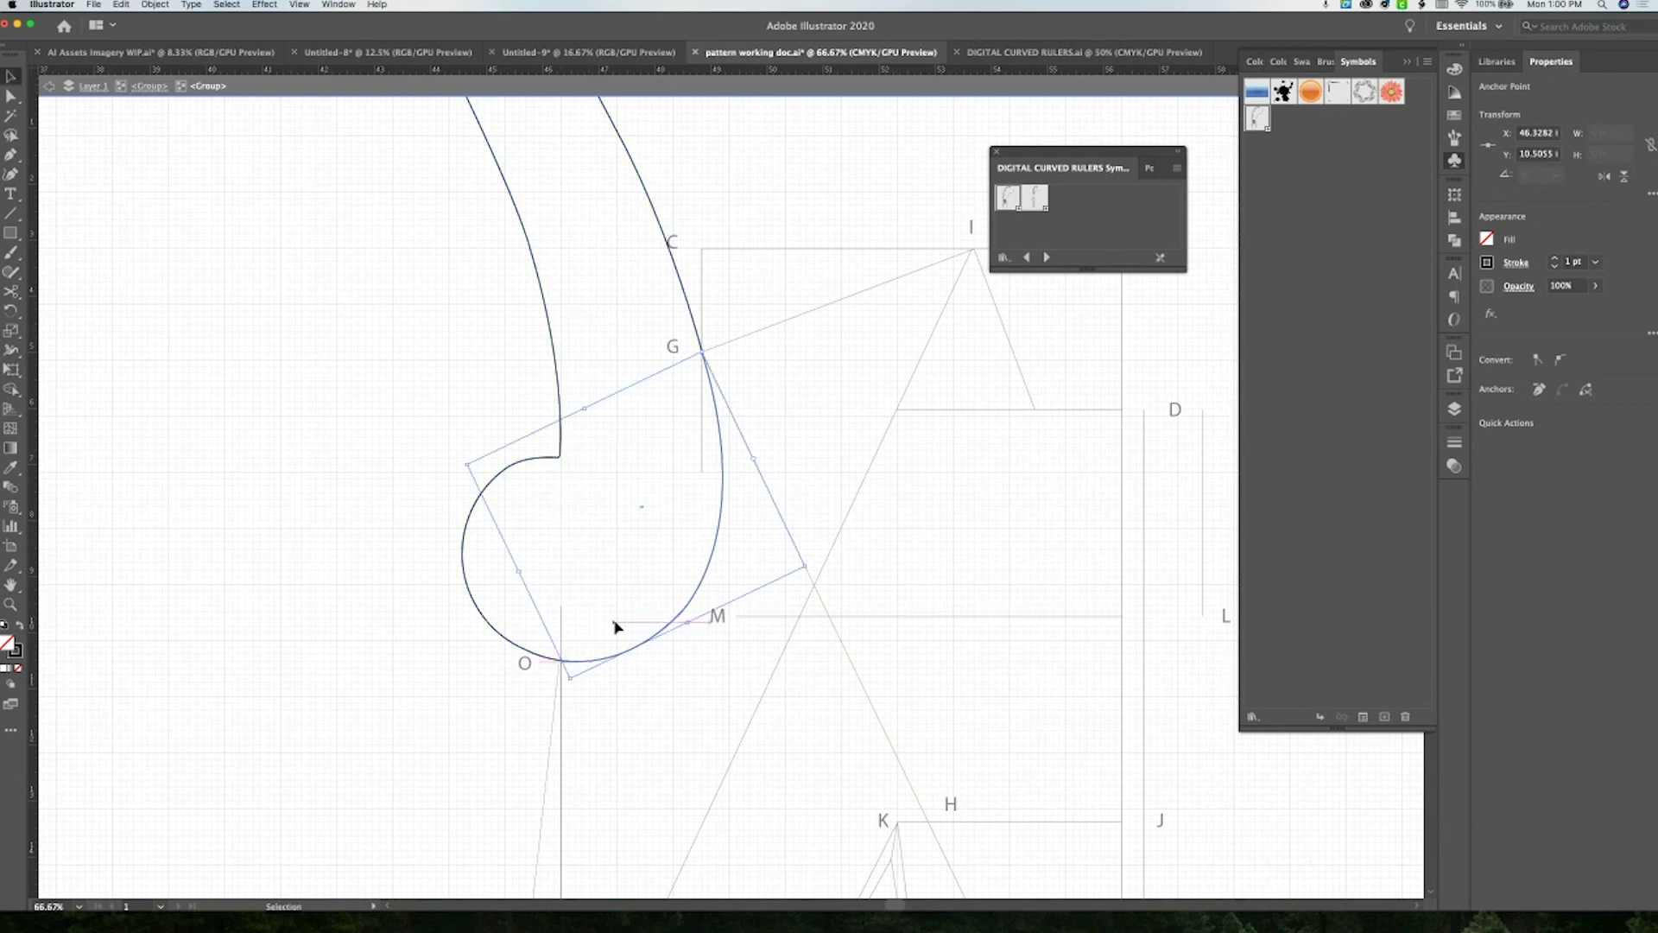
pyautogui.click(554, 342)
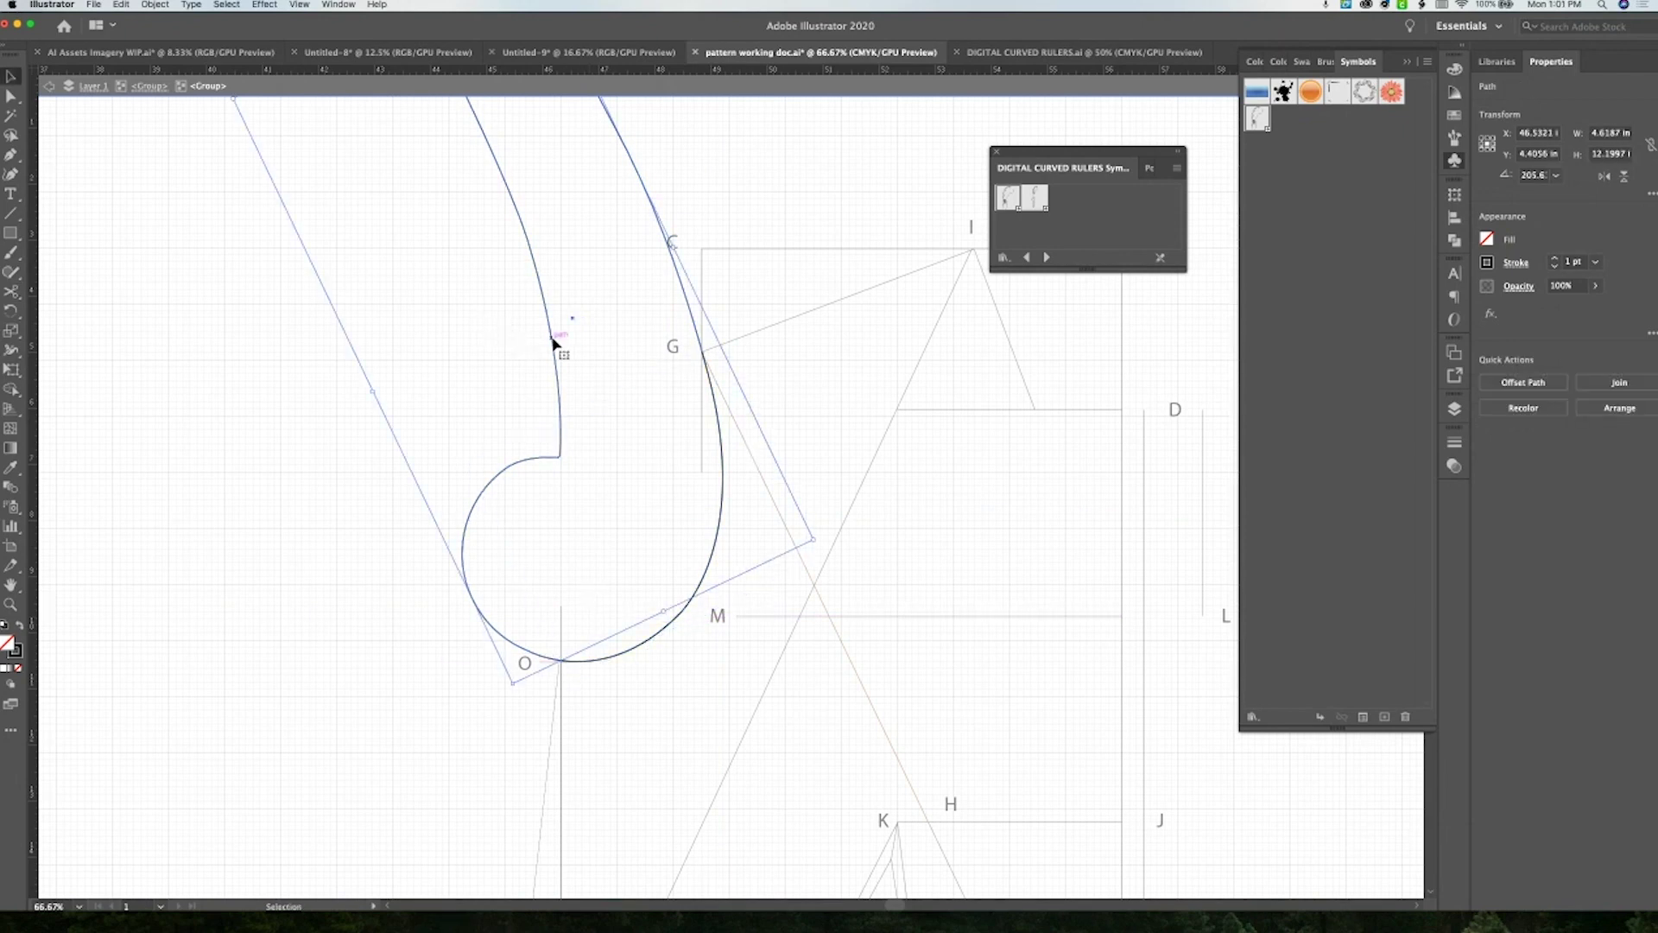
pyautogui.press('BackSpace')
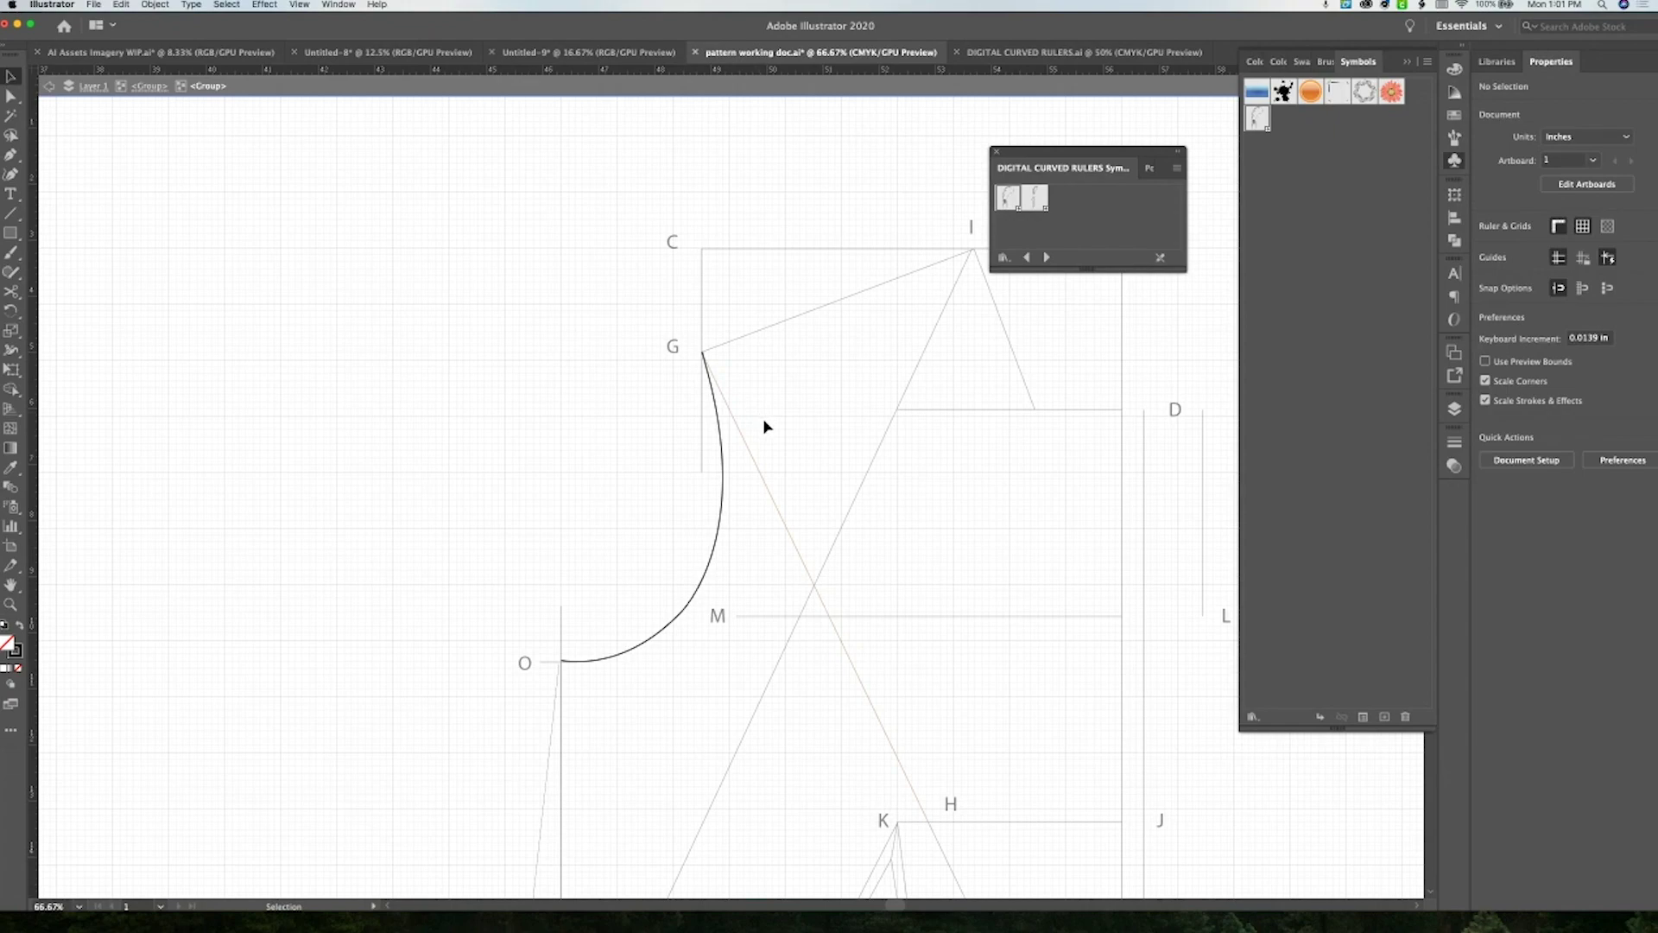
pyautogui.press('z')
pyautogui.keyDown('alt'); pyautogui.click(726, 493); pyautogui.keyUp('alt')
pyautogui.keyDown('alt'); pyautogui.click(760, 489); pyautogui.keyUp('alt')
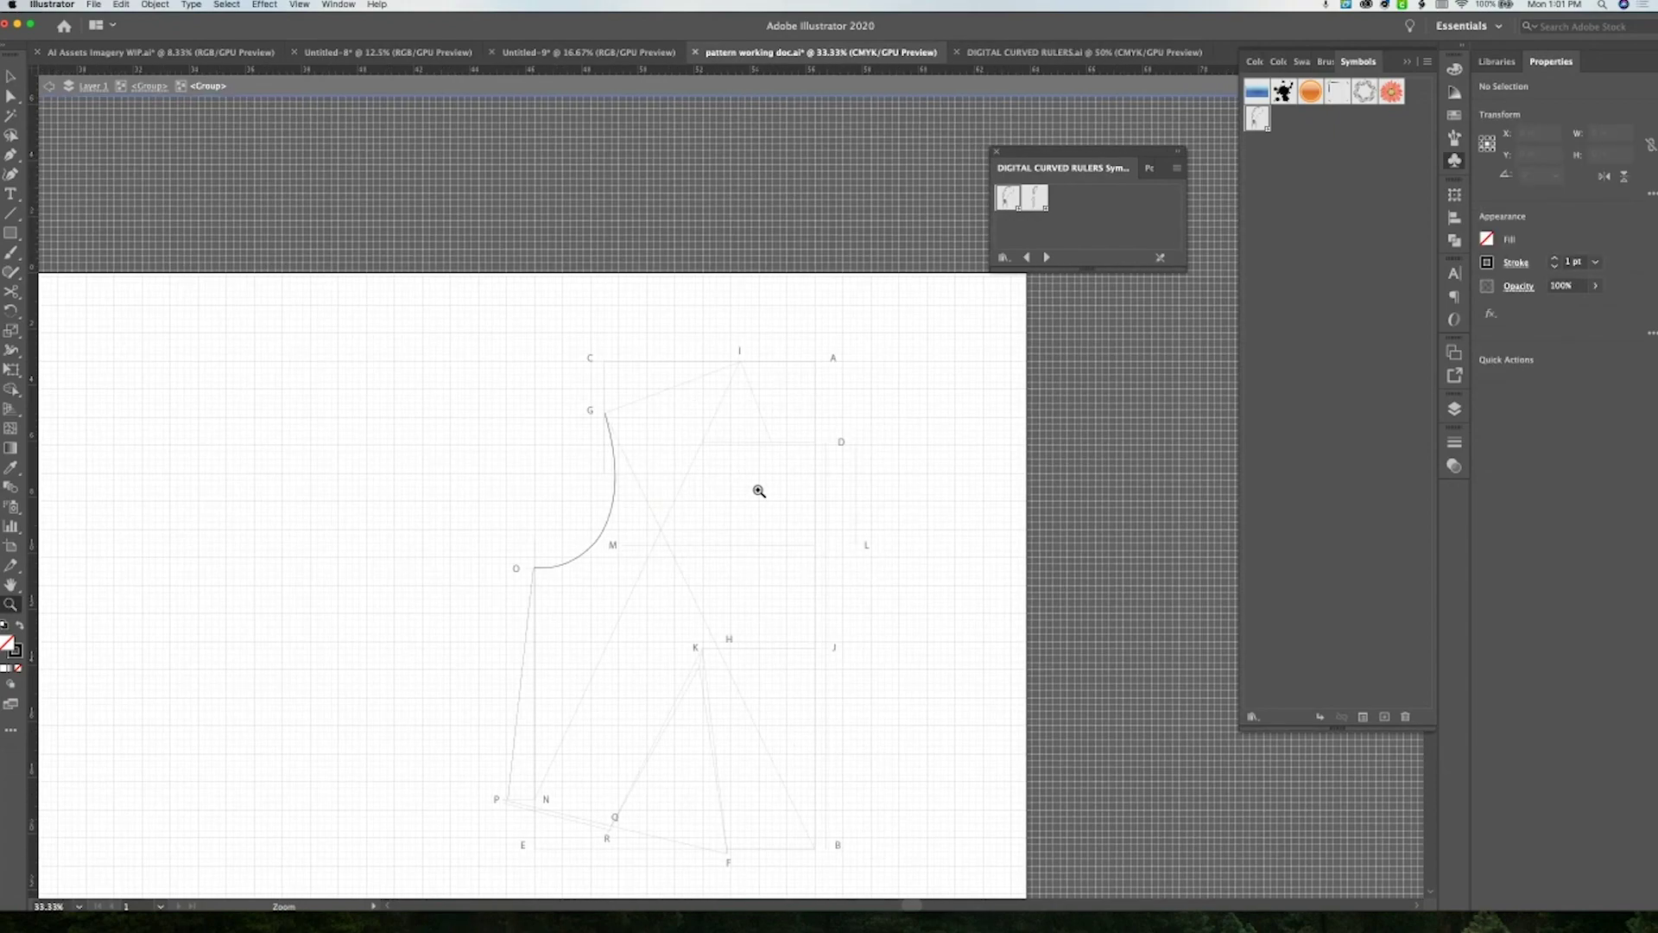
# Place another French curve, reflect it, and rotate it so its curve joins points I and D
pyautogui.press('v')
pyautogui.press('Escape')
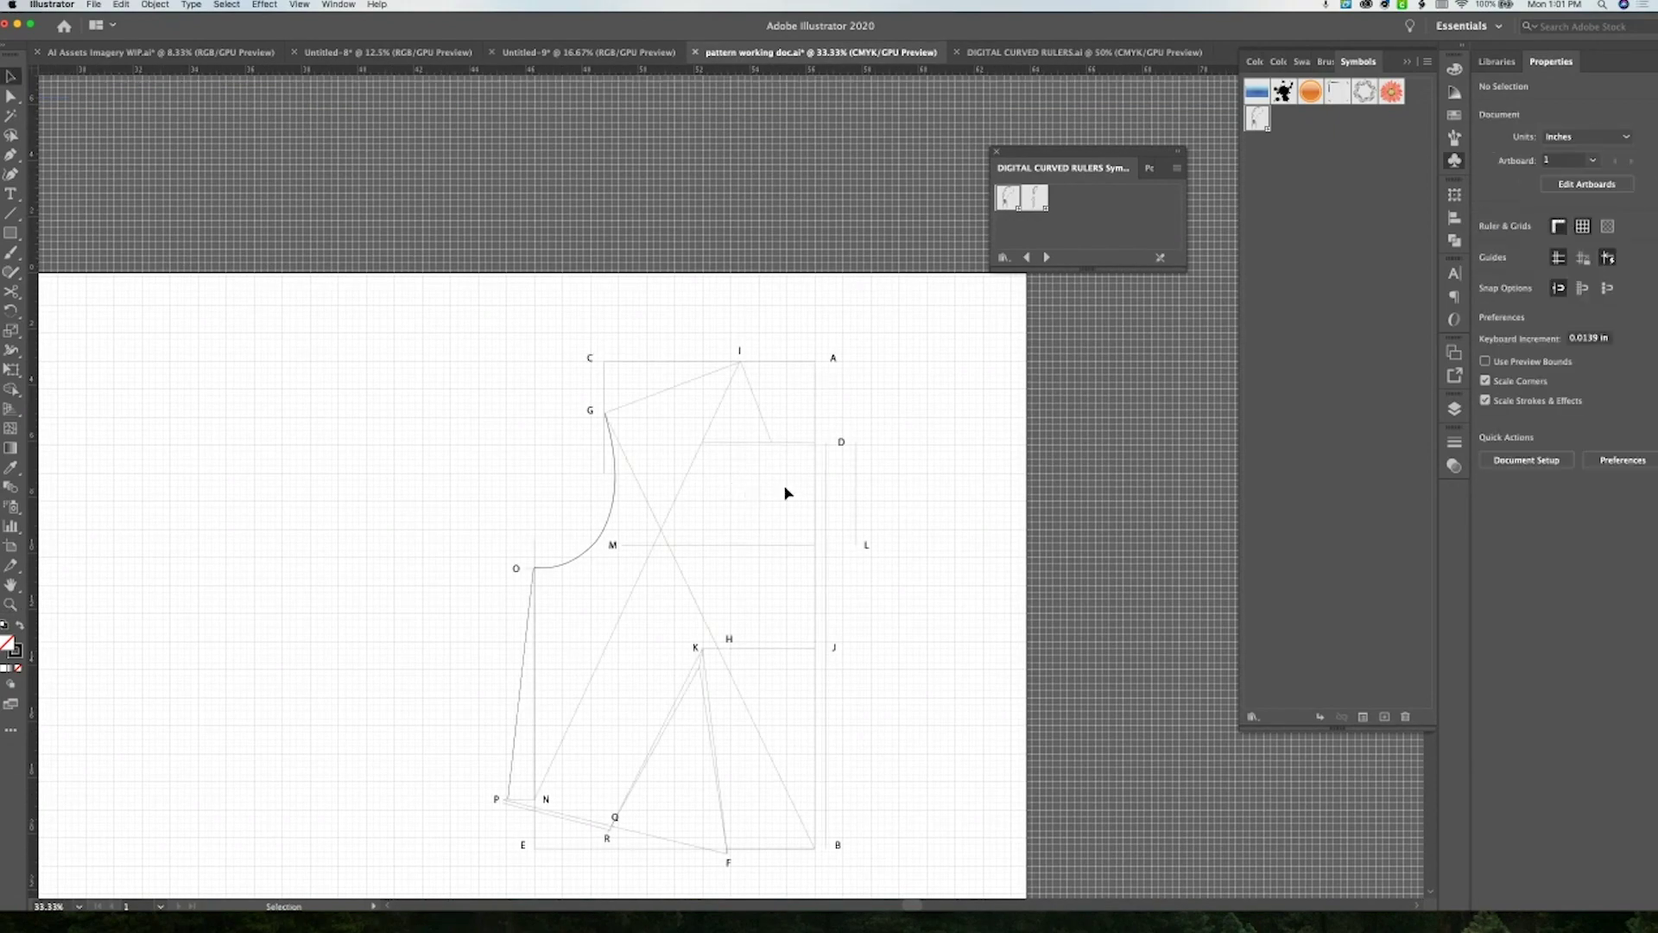
pyautogui.moveTo(1003, 221); pyautogui.dragTo(852, 499)
pyautogui.rightClick(824, 347)
pyautogui.moveTo(864, 437)
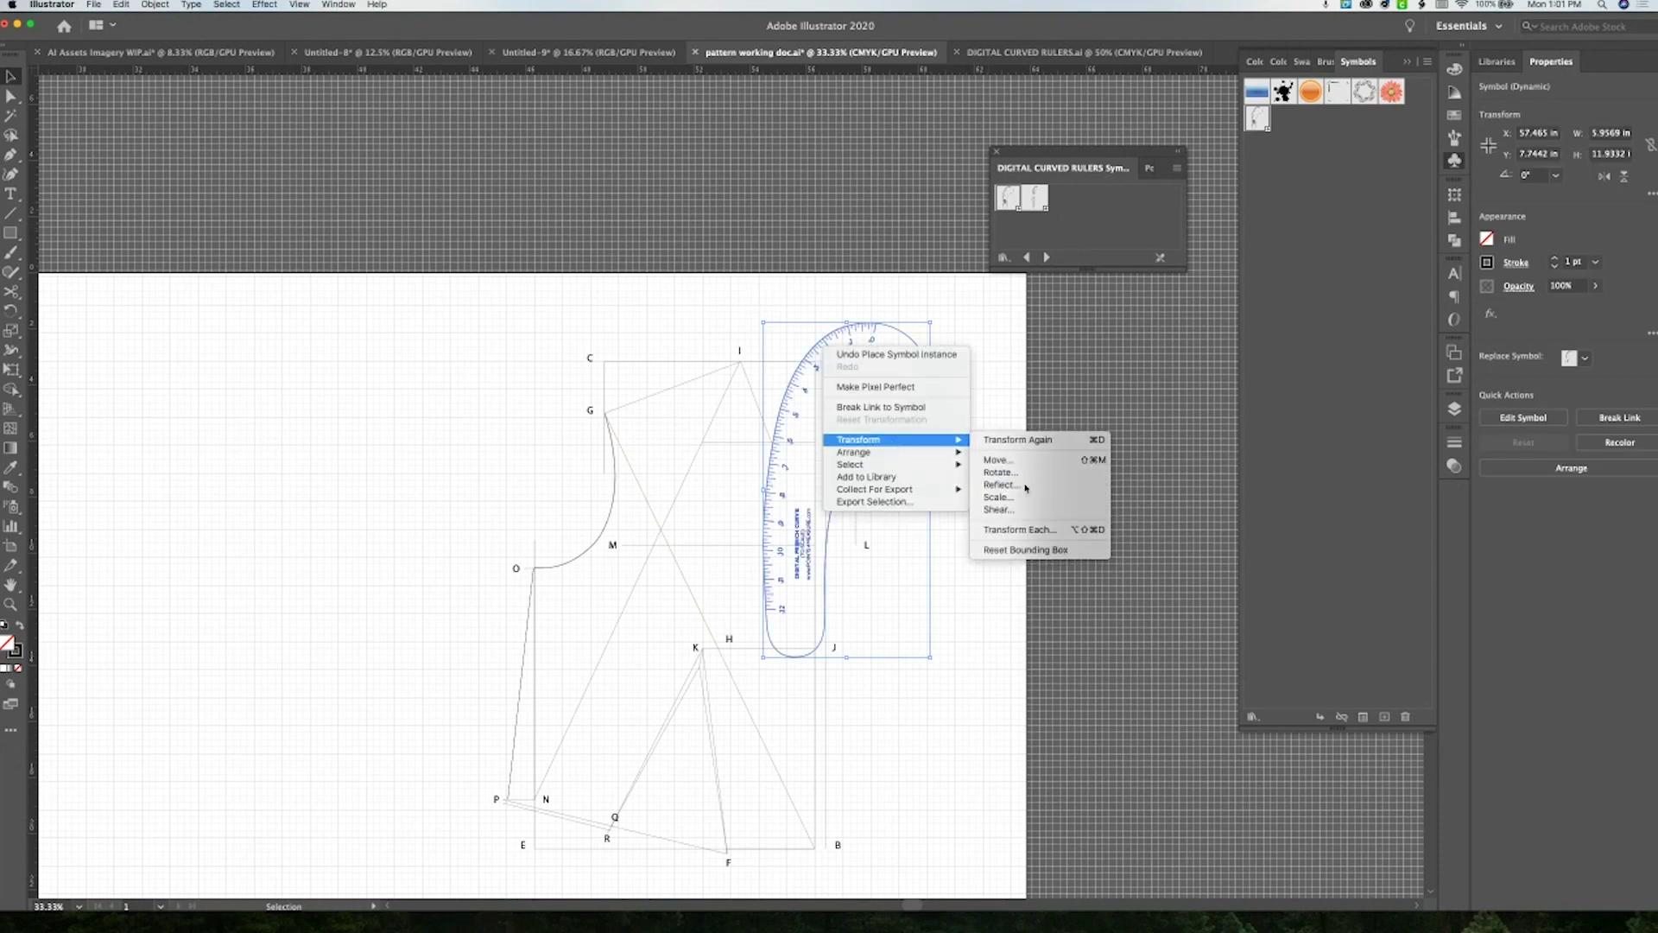
pyautogui.click(993, 485)
pyautogui.click(958, 612)
pyautogui.moveTo(760, 319); pyautogui.dragTo(879, 410)
pyautogui.keyDown('super'); pyautogui.click(761, 439); pyautogui.keyUp('super')
pyautogui.keyDown('super'); pyautogui.click(762, 439); pyautogui.keyUp('super')
pyautogui.moveTo(954, 538); pyautogui.dragTo(896, 517)
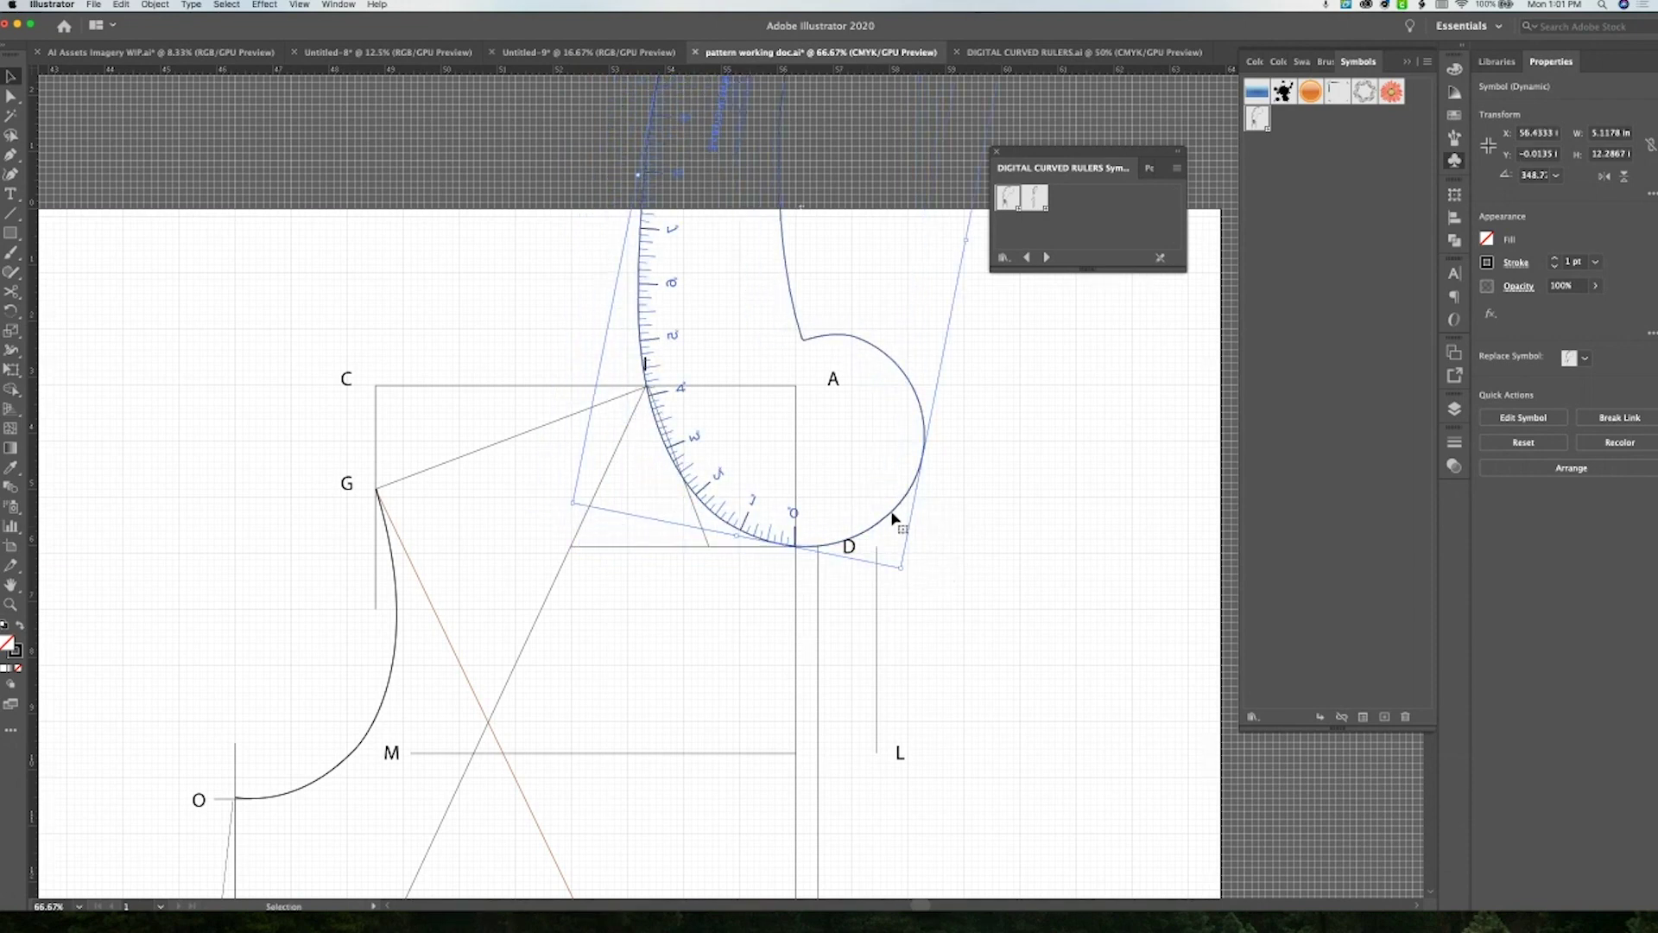
# Cut the mirrored curve at D and I with Scissors and delete the leftover outline
pyautogui.doubleClick(918, 507)
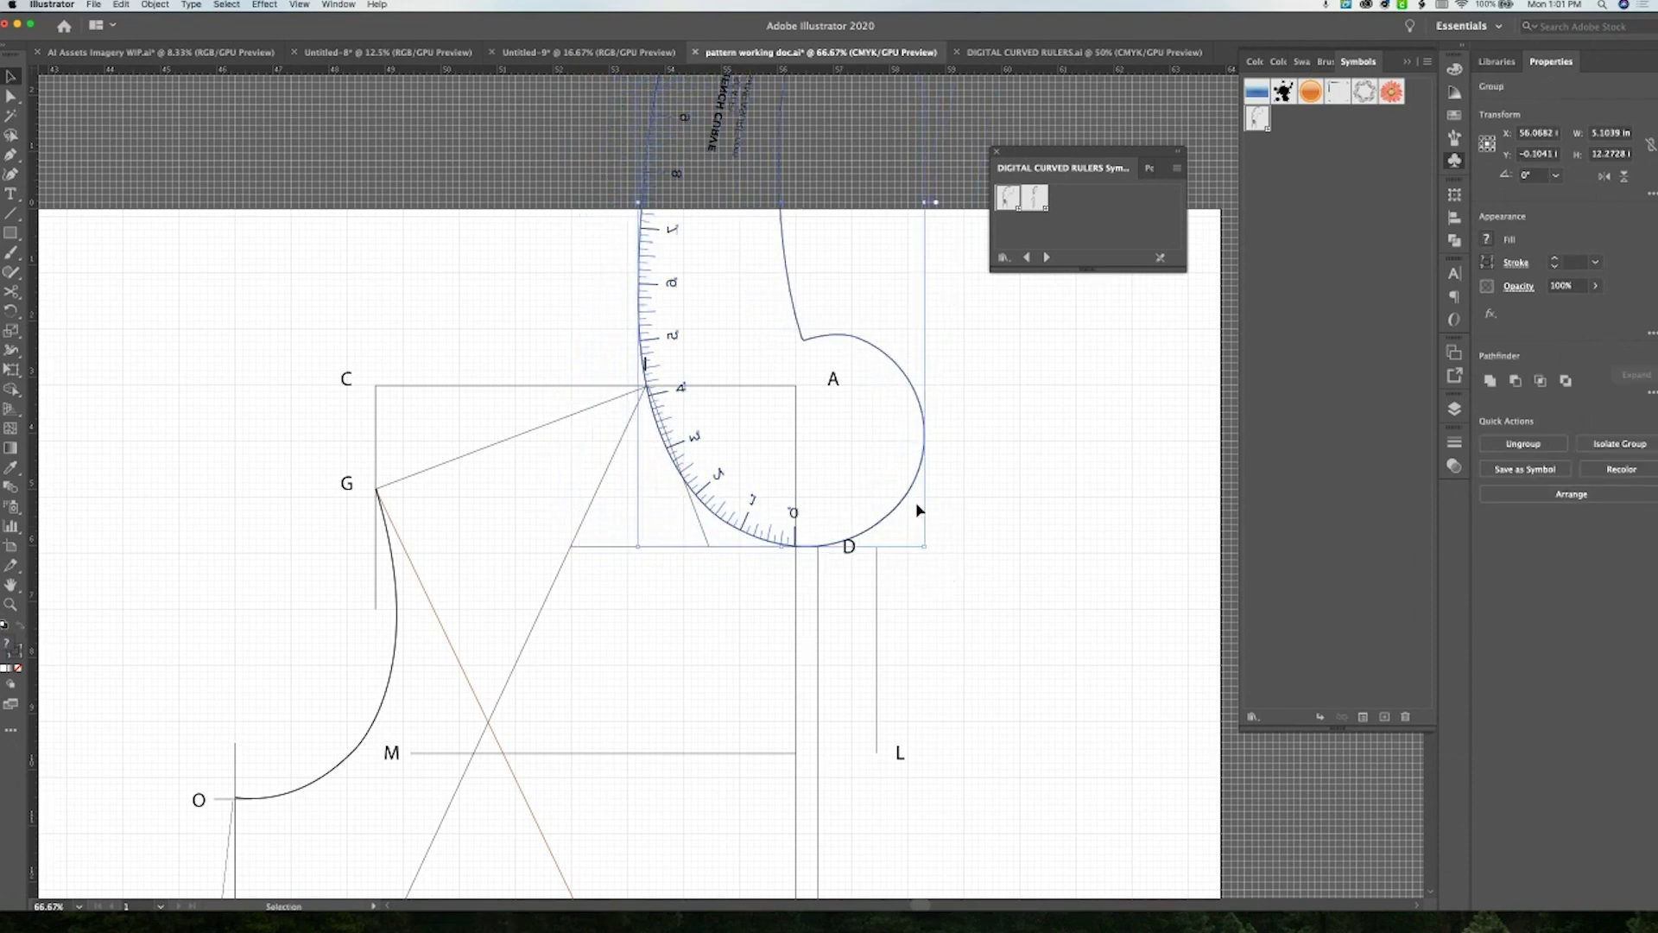
pyautogui.doubleClick(796, 536)
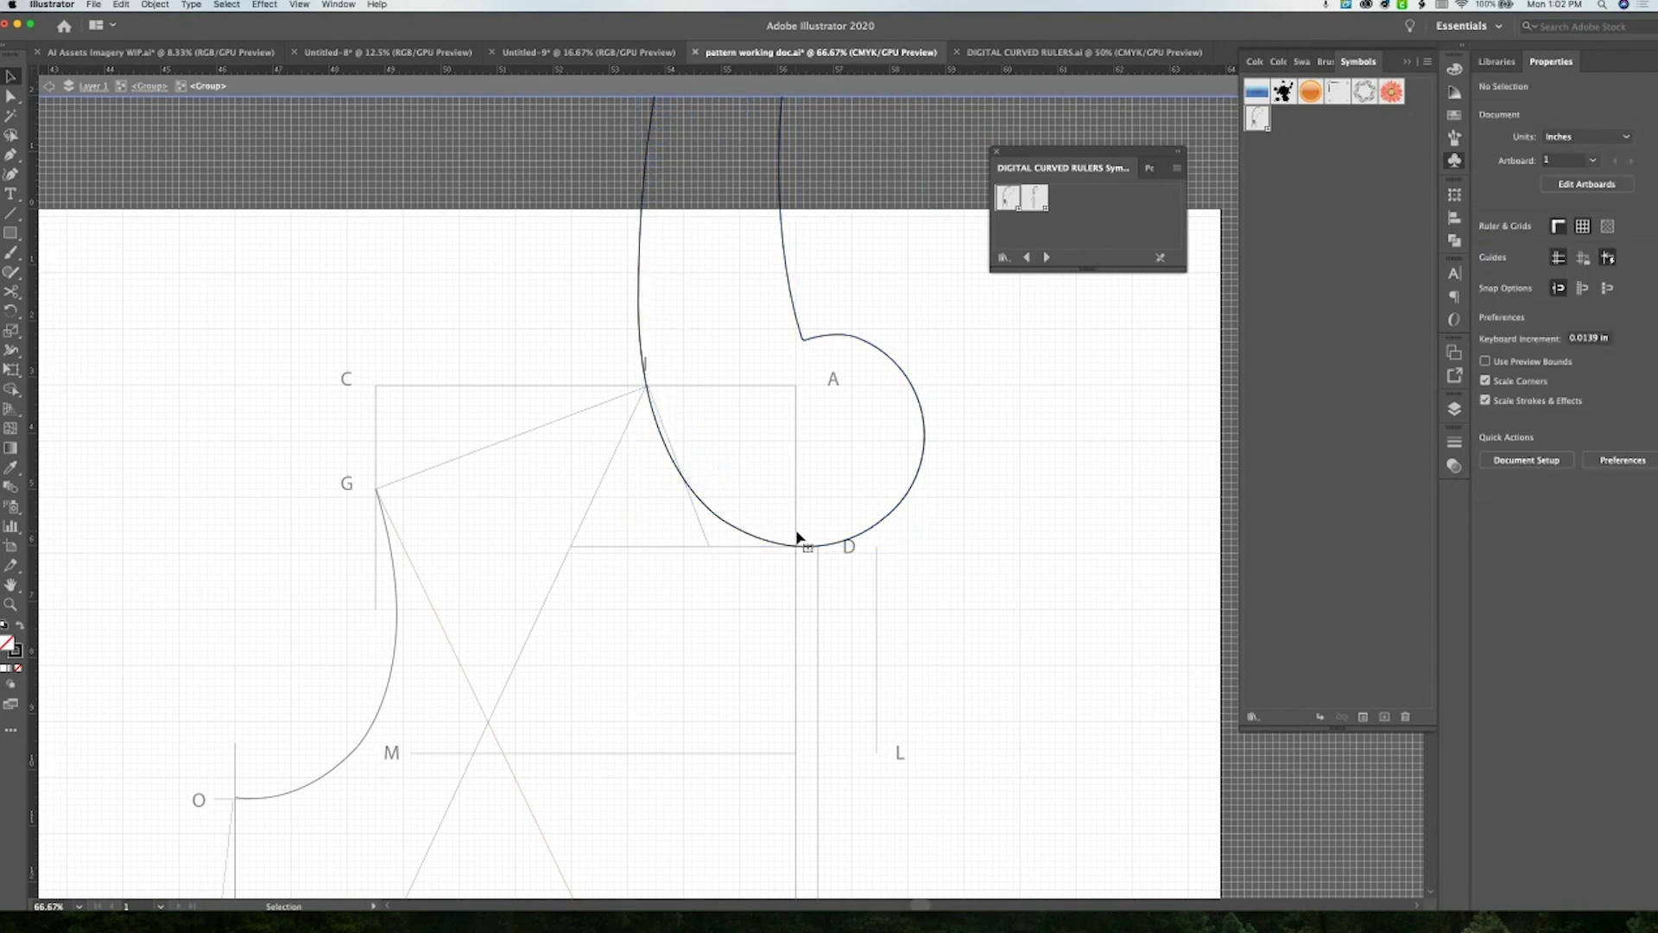
pyautogui.press('c')
pyautogui.click(796, 546)
pyautogui.click(646, 386)
pyautogui.press('v')
pyautogui.press('Delete')
pyautogui.press('z')
pyautogui.keyDown('alt'); pyautogui.click(650, 557); pyautogui.keyUp('alt')
pyautogui.keyDown('alt'); pyautogui.click(645, 554); pyautogui.keyUp('alt')
pyautogui.click(718, 579)
pyautogui.click(722, 570)
pyautogui.press('v')
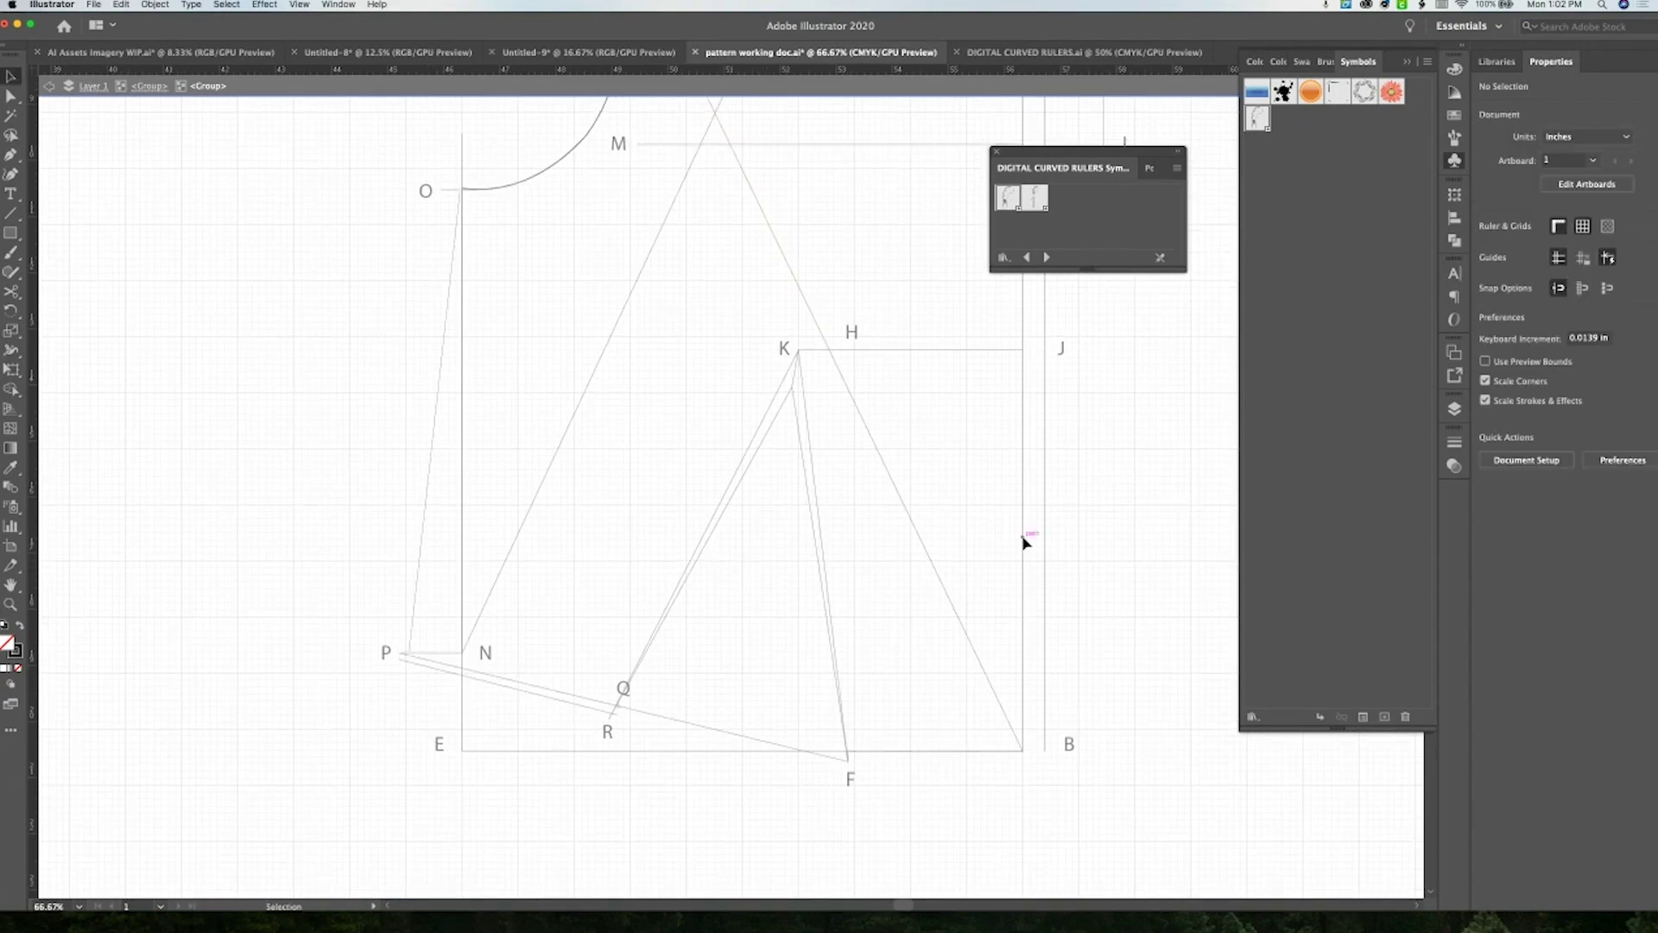
pyautogui.doubleClick(1022, 538)
# Drag the hip curve ruler onto the pattern
pyautogui.moveTo(1034, 199); pyautogui.dragTo(559, 458)
pyautogui.press('z')
pyautogui.keyDown('alt'); pyautogui.click(641, 473); pyautogui.keyUp('alt')
pyautogui.keyDown('alt'); pyautogui.click(735, 451); pyautogui.keyUp('alt')
# Rotate and move the hip curve ruler so its edge runs along the hem from P to R
pyautogui.press('v')
pyautogui.click(740, 432)
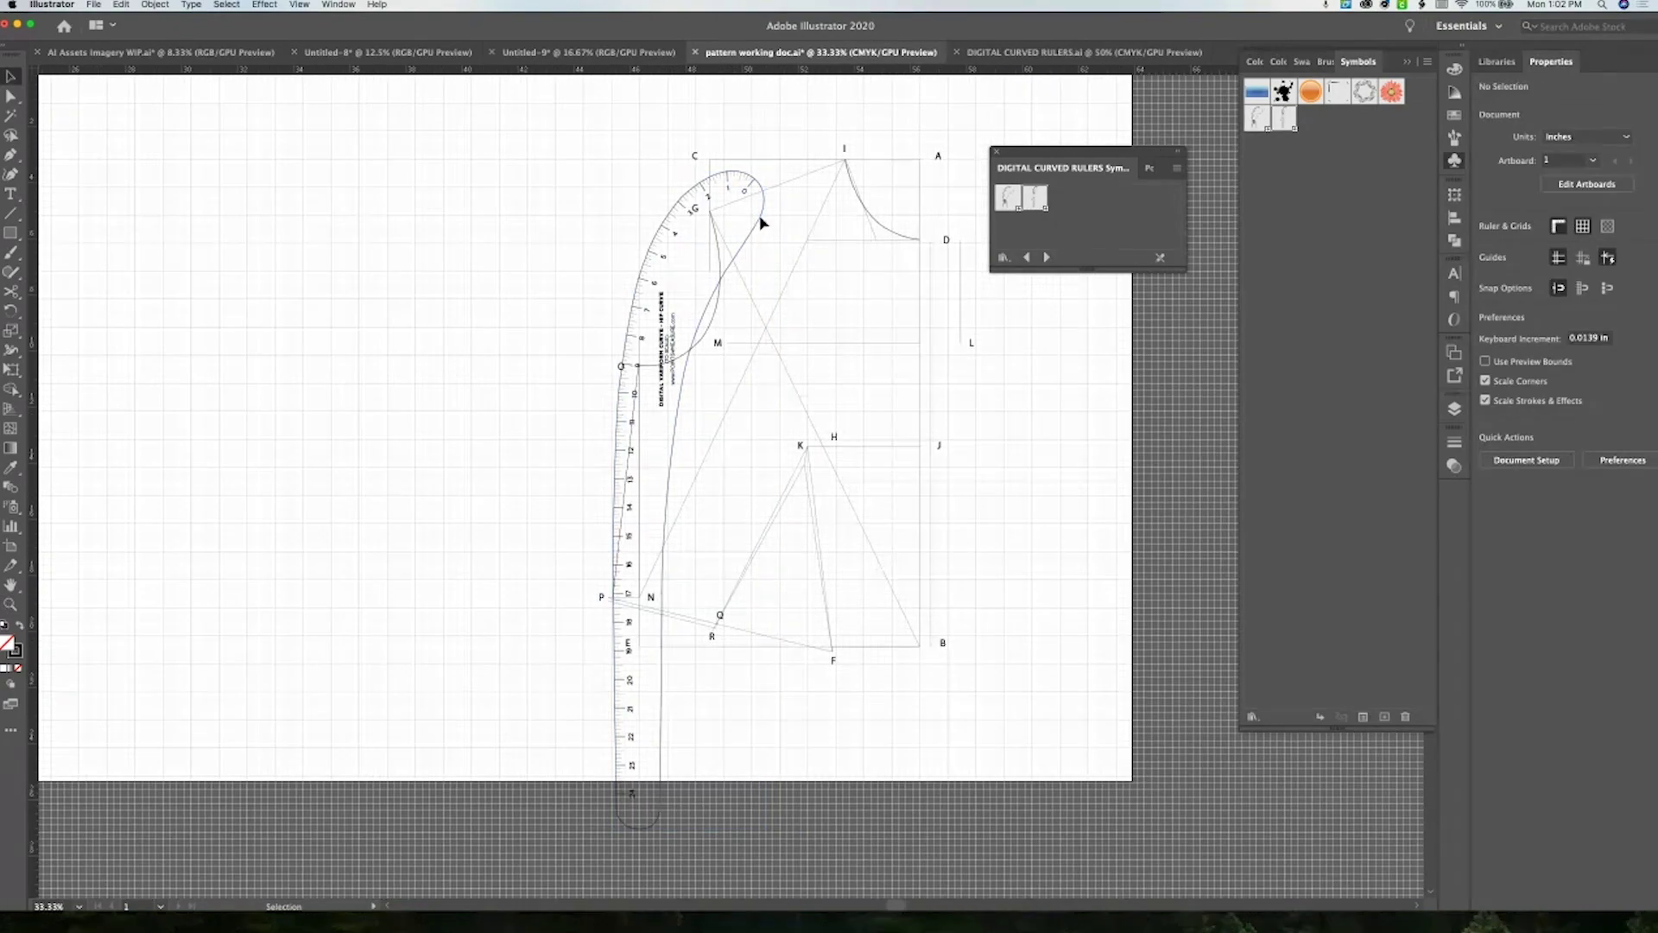
pyautogui.click(763, 188)
pyautogui.moveTo(609, 166); pyautogui.dragTo(1030, 515)
pyautogui.moveTo(921, 520); pyautogui.dragTo(752, 654)
pyautogui.press('z')
pyautogui.click(673, 617)
pyautogui.click(674, 616)
pyautogui.press('v')
pyautogui.moveTo(908, 559); pyautogui.dragTo(908, 566)
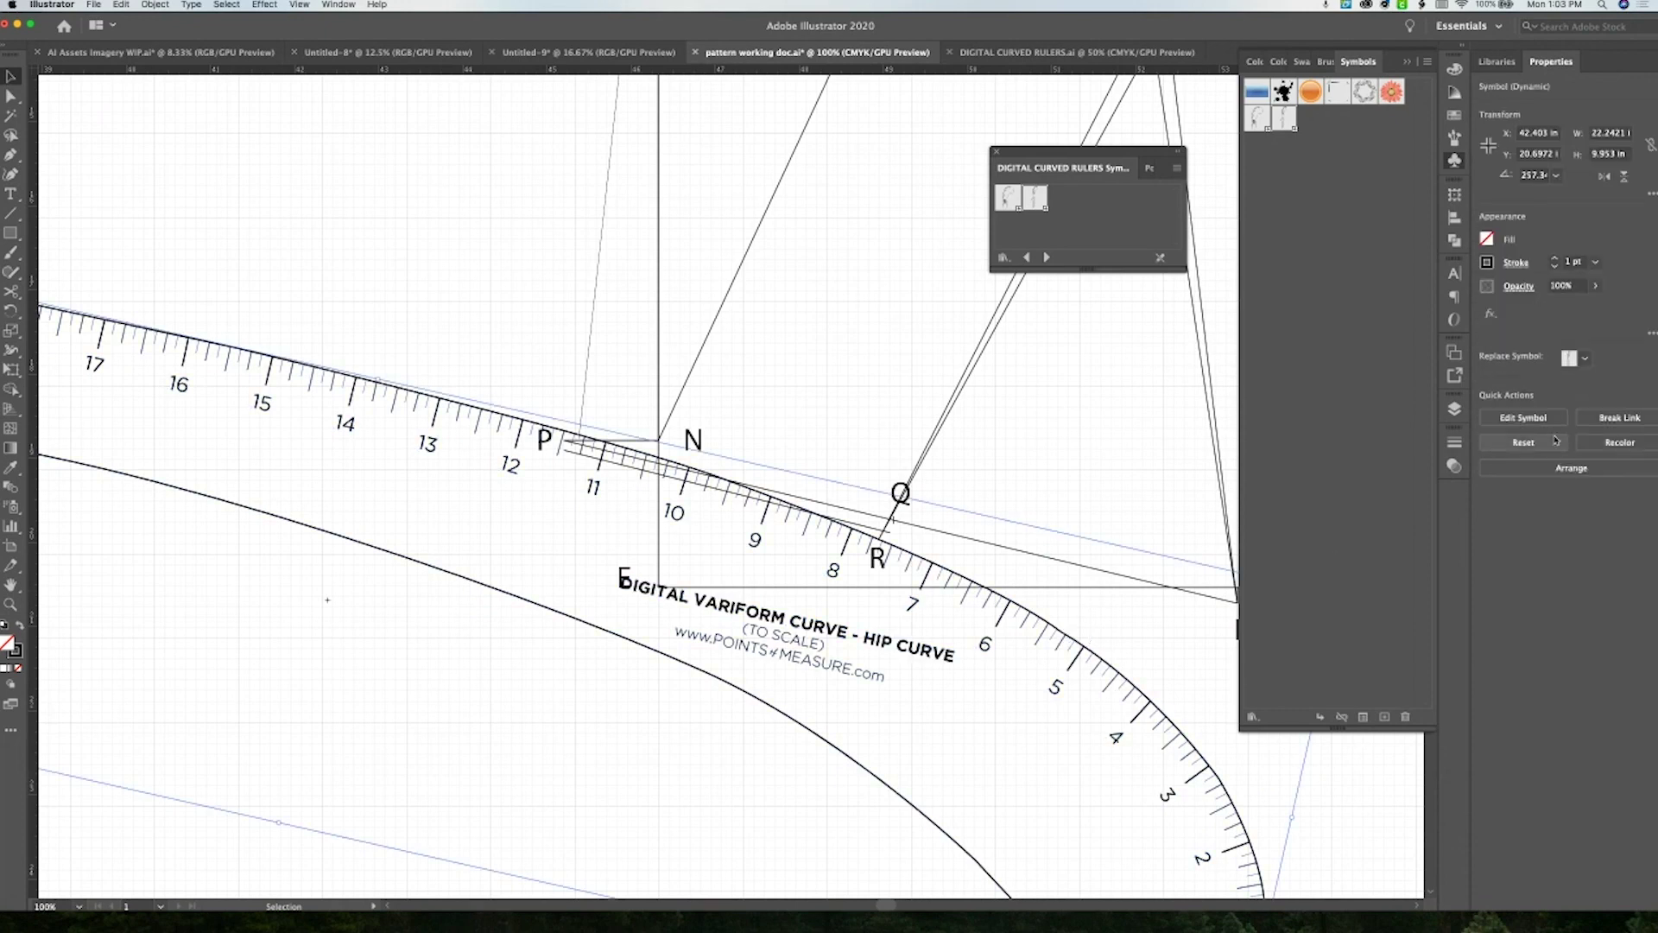
# Delete the hip curve ruler's tick marks and text
pyautogui.doubleClick(892, 563)
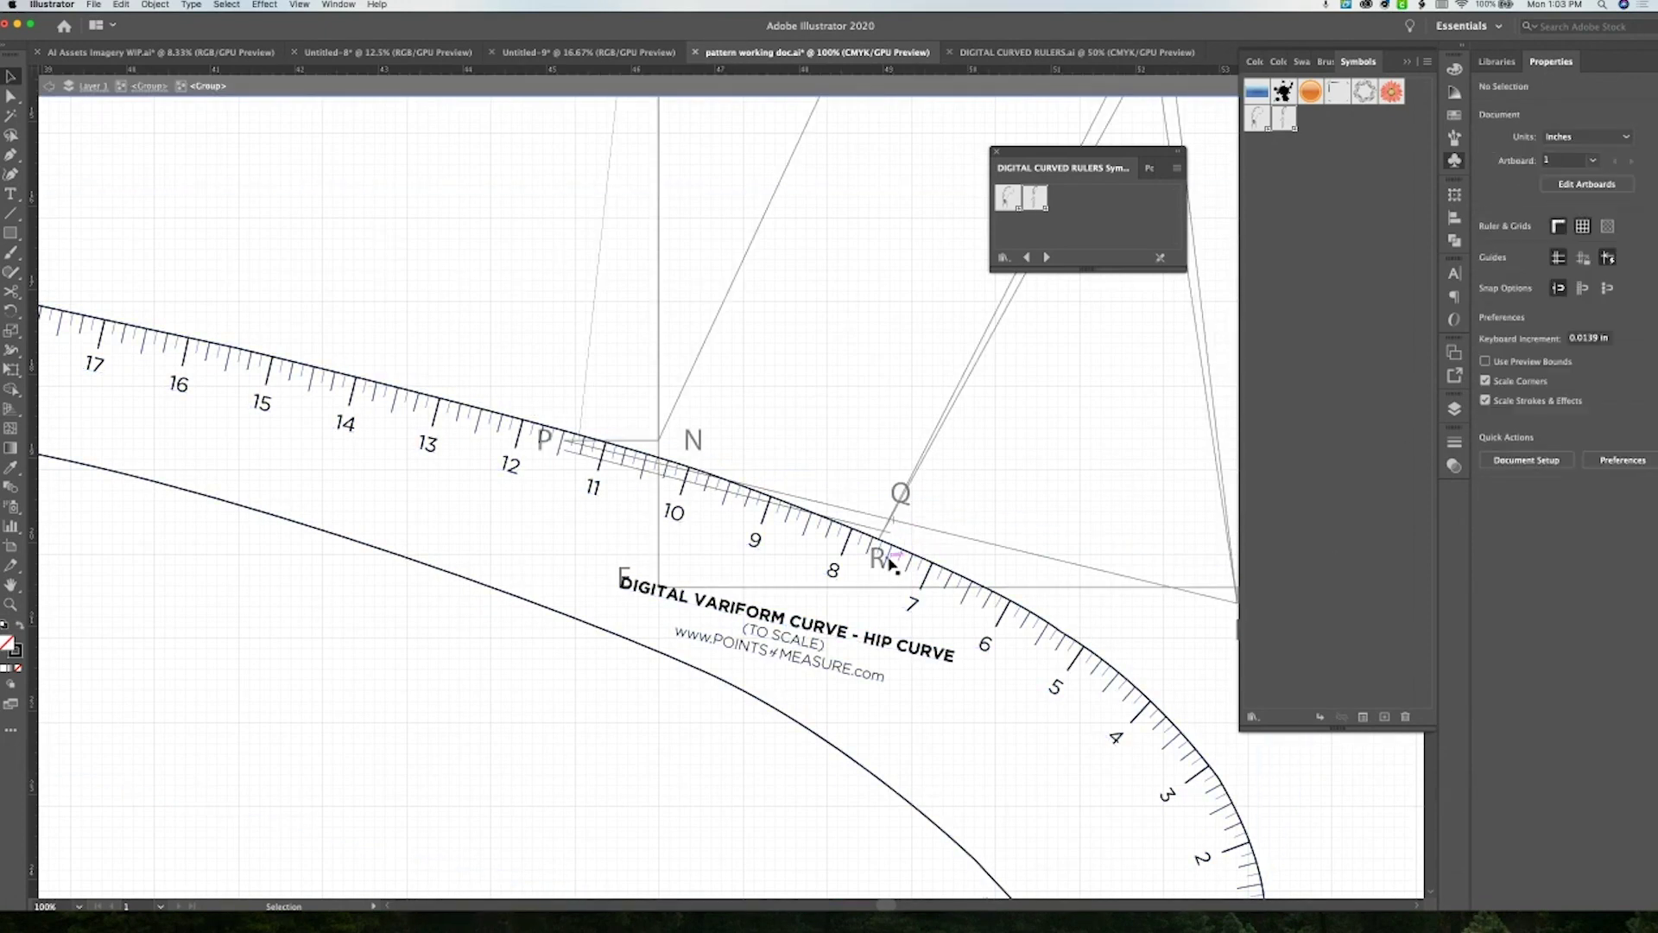
pyautogui.click(890, 559)
pyautogui.press('Delete')
pyautogui.doubleClick(910, 540)
# Cut the hip curve at R and P, delete the leftover piece, and zoom out to the whole bodice
pyautogui.doubleClick(890, 547)
pyautogui.press('c')
pyautogui.click(879, 540)
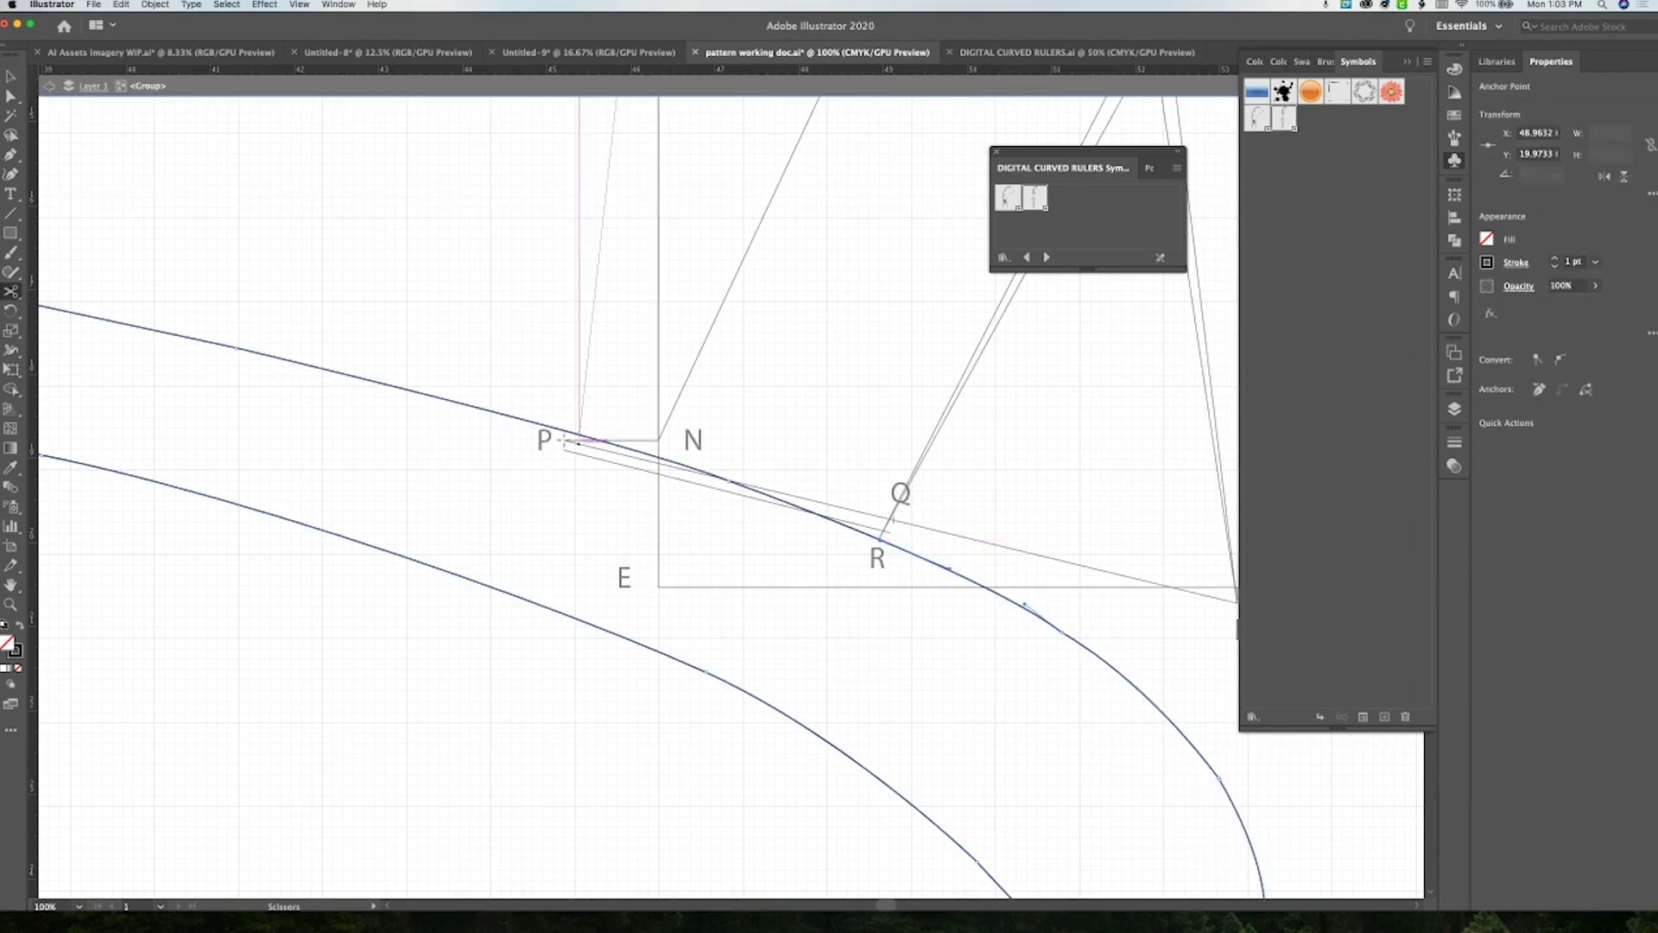
pyautogui.click(580, 434)
pyautogui.press('v')
pyautogui.click(914, 555)
pyautogui.press('Delete')
pyautogui.doubleClick(911, 557)
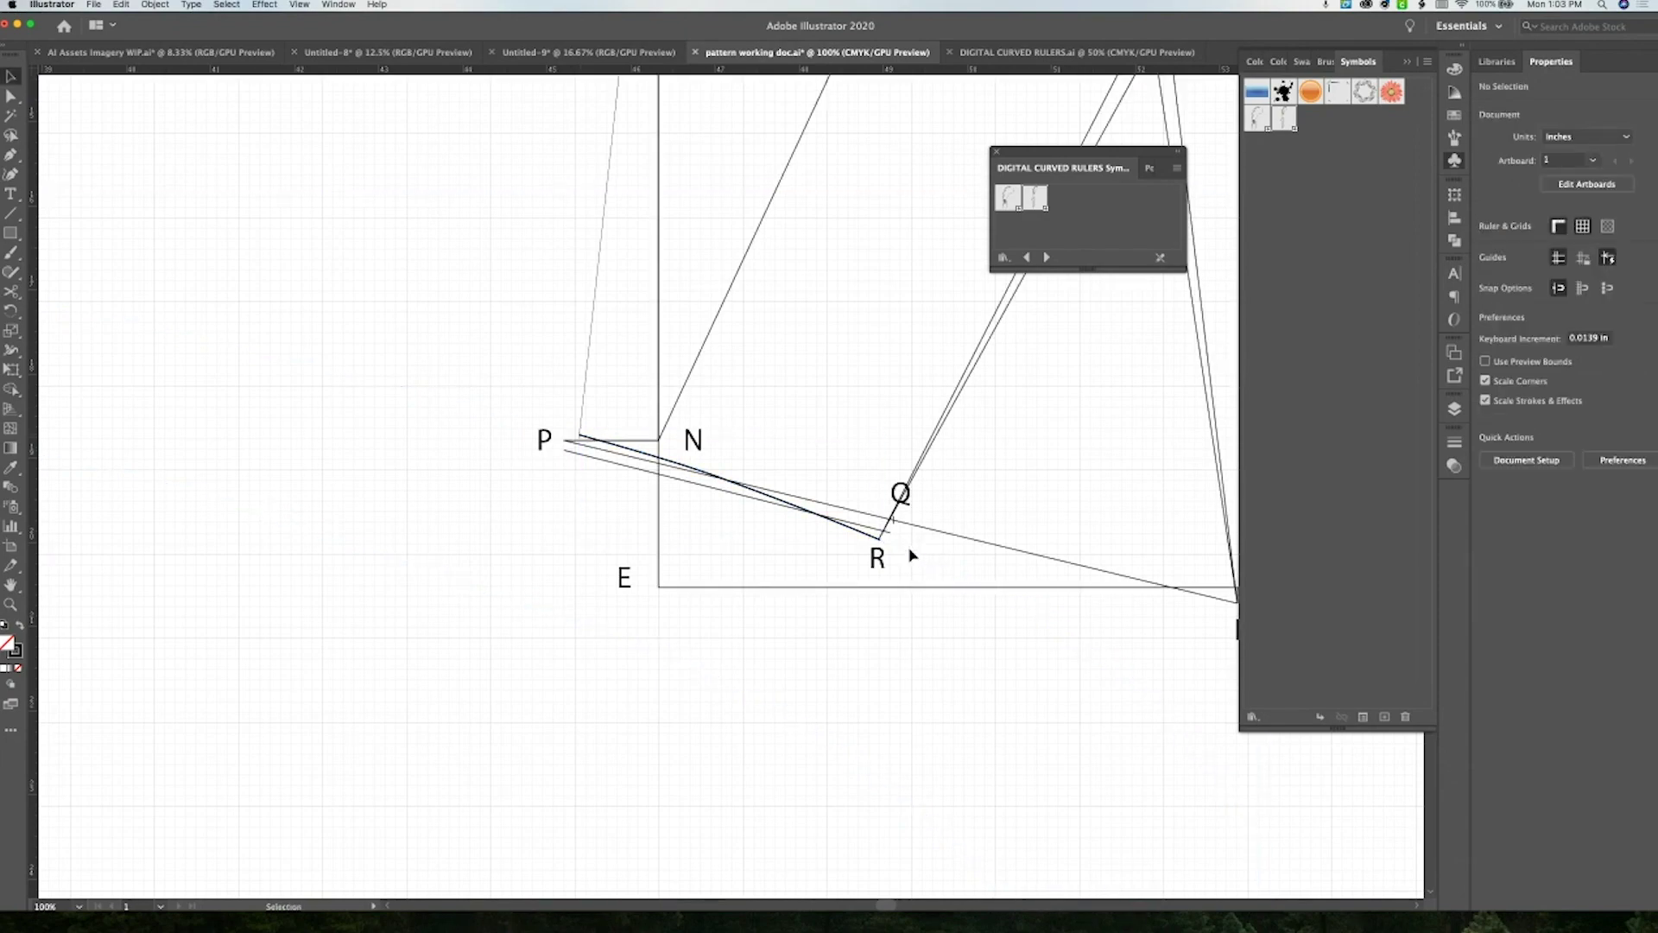
pyautogui.press('z')
pyautogui.keyDown('alt'); pyautogui.click(912, 555); pyautogui.keyUp('alt')
pyautogui.keyDown('alt'); pyautogui.click(912, 544); pyautogui.keyUp('alt')
pyautogui.keyDown('alt'); pyautogui.click(833, 515); pyautogui.keyUp('alt')
pyautogui.scroll(3, 774, 510)
pyautogui.press('v')
pyautogui.scroll(2, 718, 500)
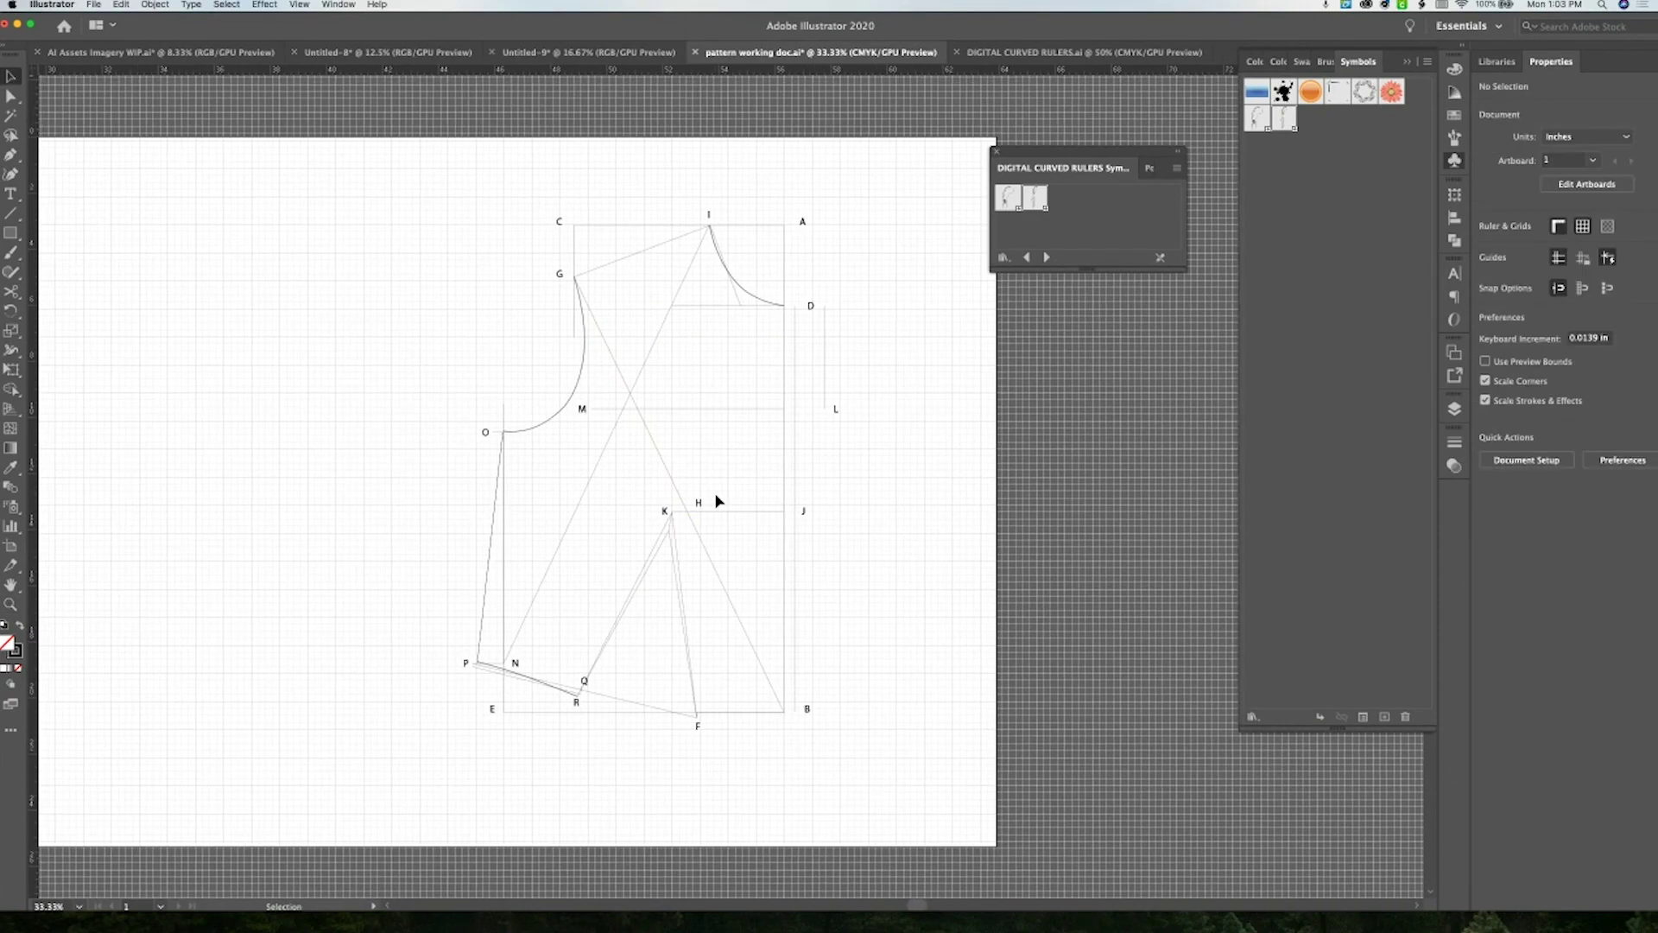